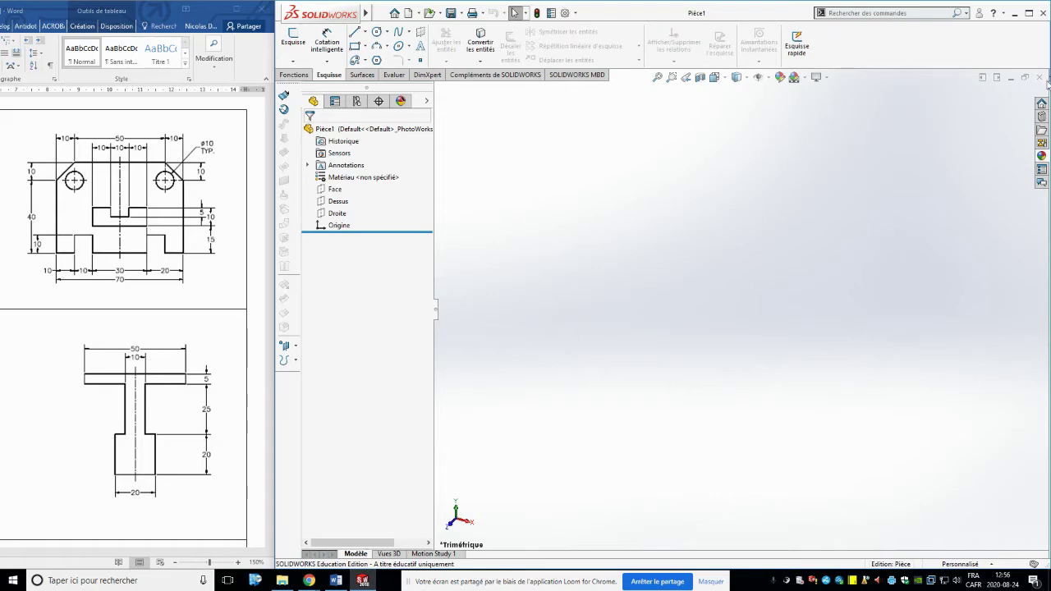
# - Start a new sketch on the front plane (Face)
pyautogui.click(293, 38)
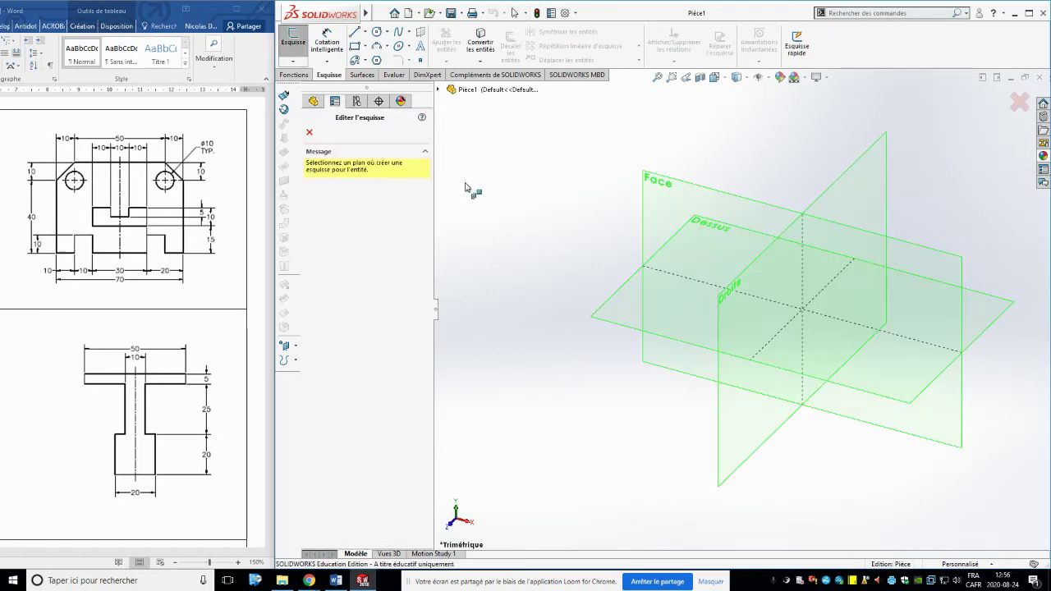
pyautogui.moveTo(788, 287)
pyautogui.mouseDown(button='middle')
pyautogui.moveTo(887, 321)
pyautogui.moveTo(887, 293)
pyautogui.moveTo(874, 283)
pyautogui.moveTo(833, 303)
pyautogui.moveTo(791, 295)
pyautogui.moveTo(805, 304)
pyautogui.moveTo(820, 286)
pyautogui.moveTo(805, 298)
pyautogui.mouseUp(button='middle')
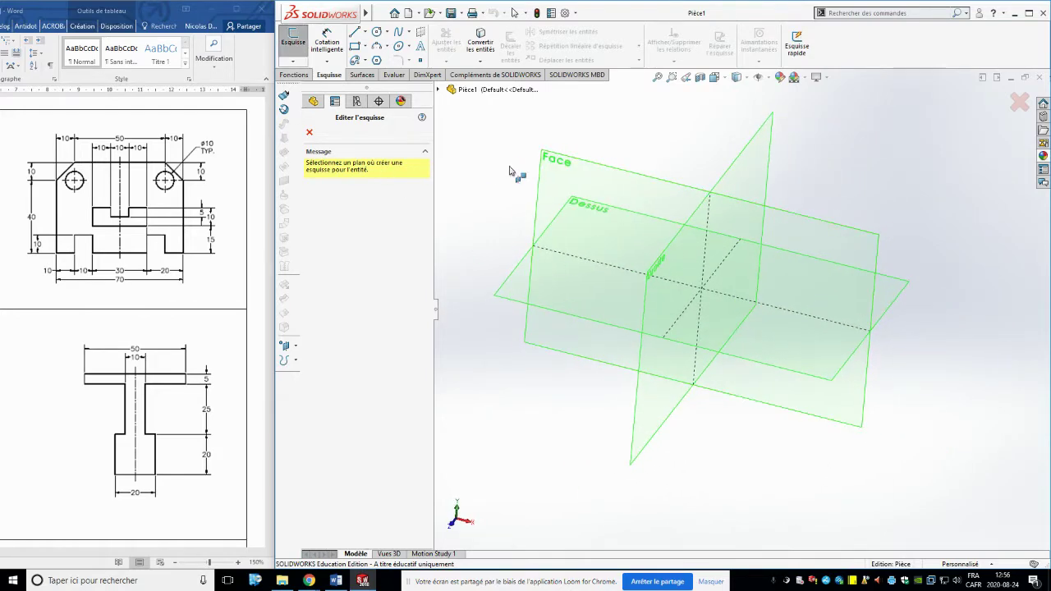
pyautogui.click(577, 229)
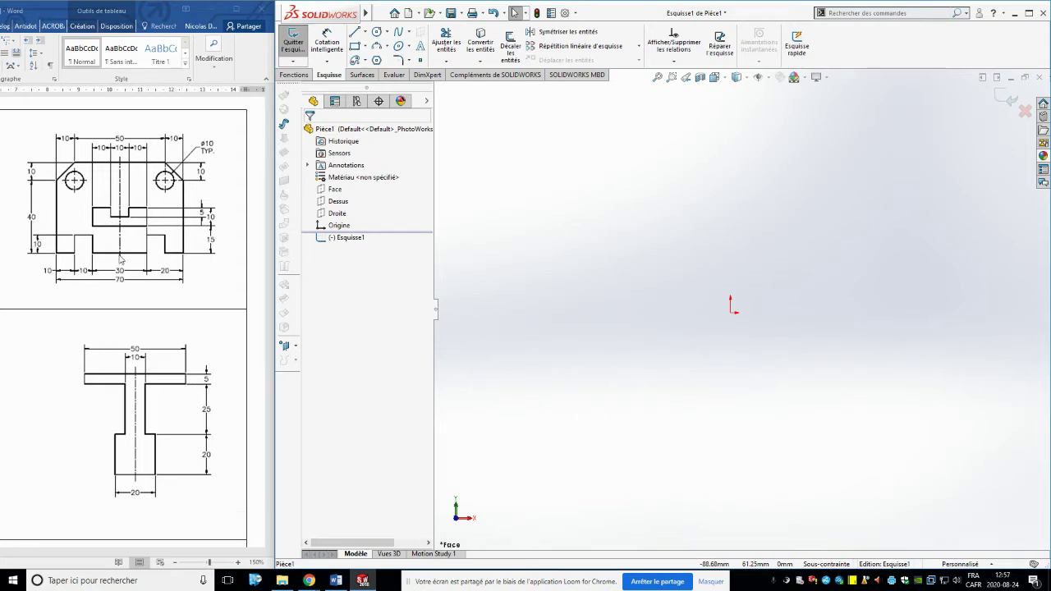
# - Draw a corner rectangle about 147 by 59 mm with its lower edge through the origin, and set it for construction
pyautogui.click(366, 46)
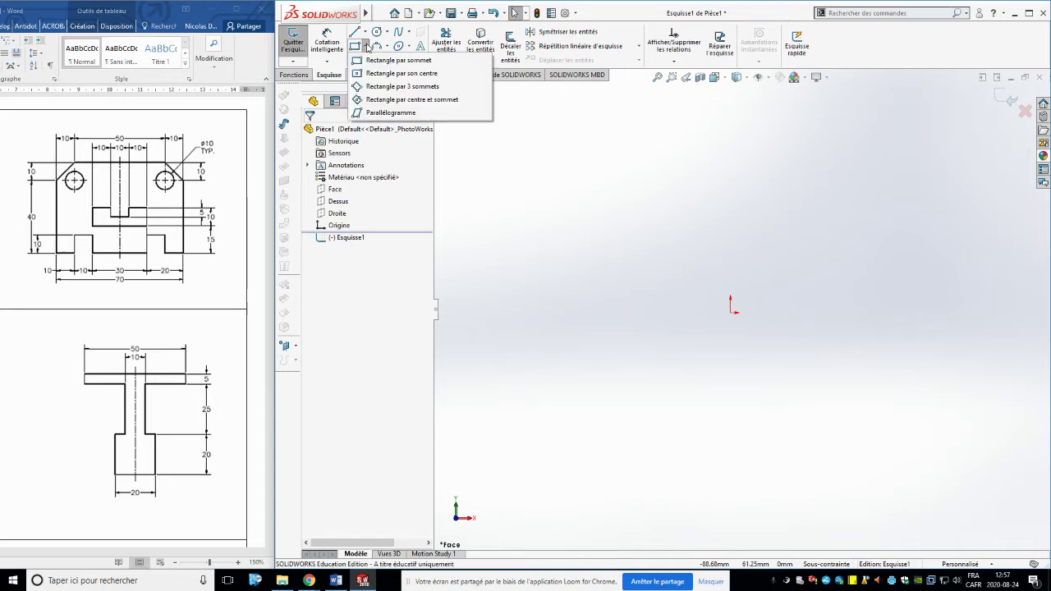
pyautogui.click(396, 61)
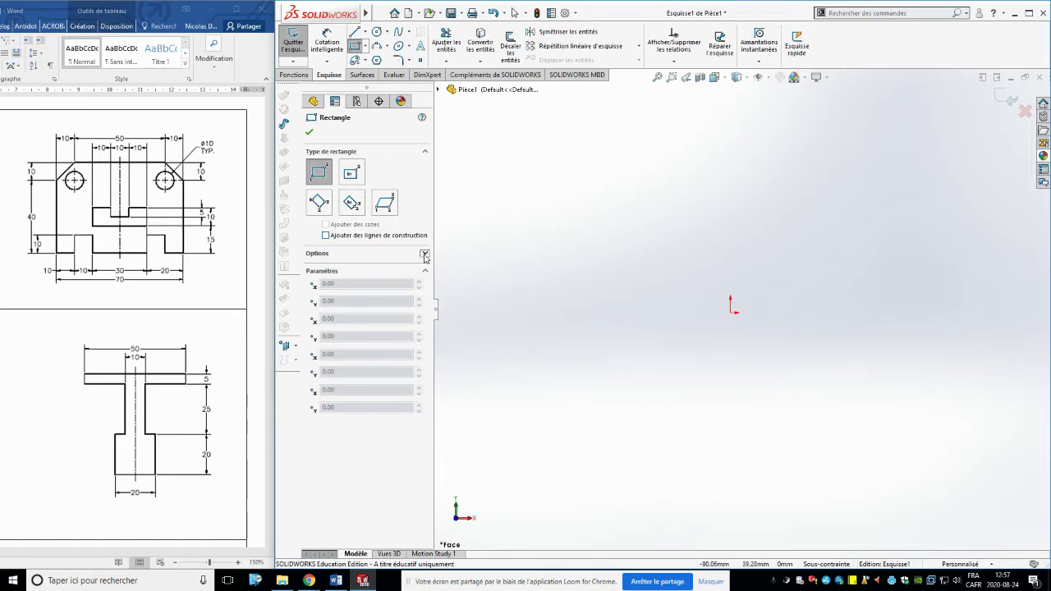
pyautogui.click(474, 128)
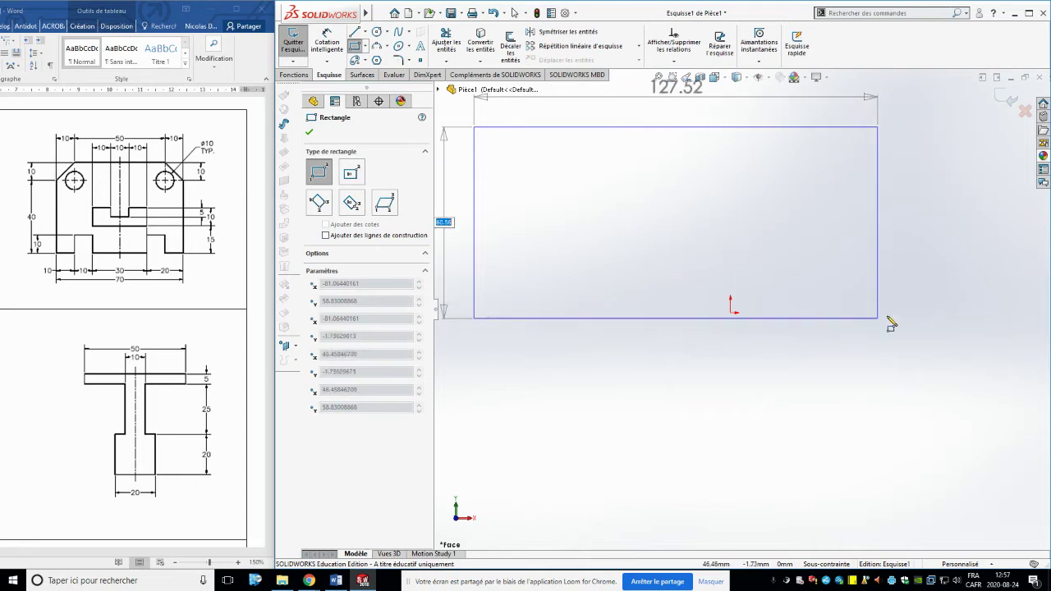
pyautogui.click(938, 312)
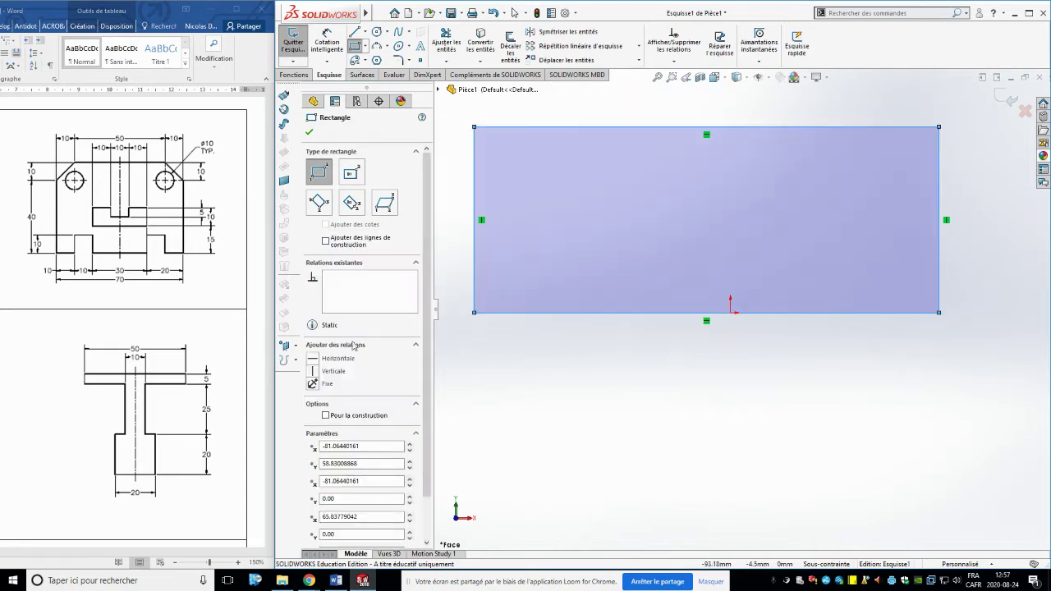
pyautogui.click(325, 241)
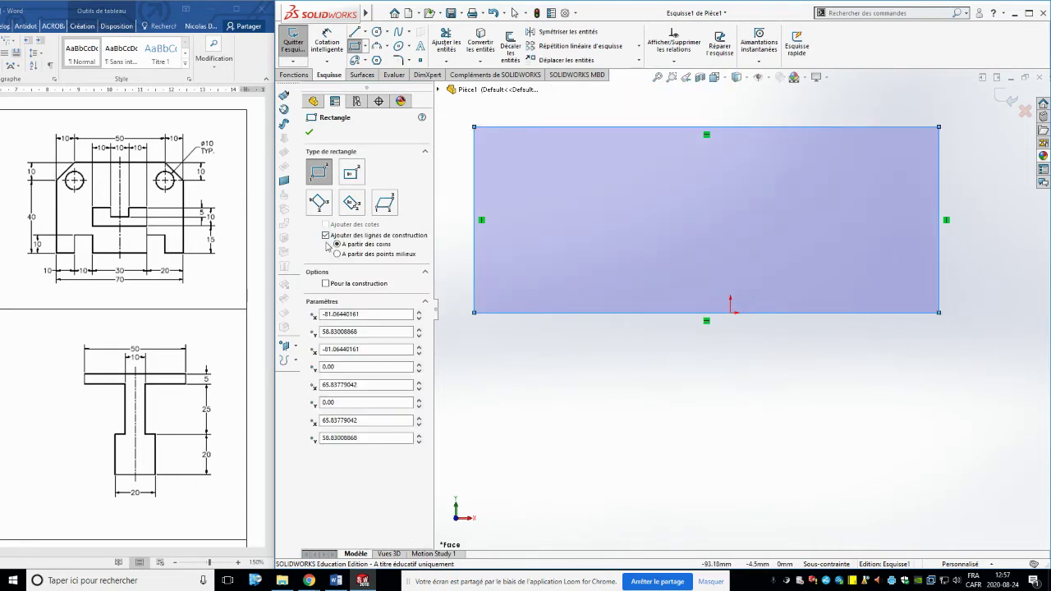
pyautogui.click(326, 283)
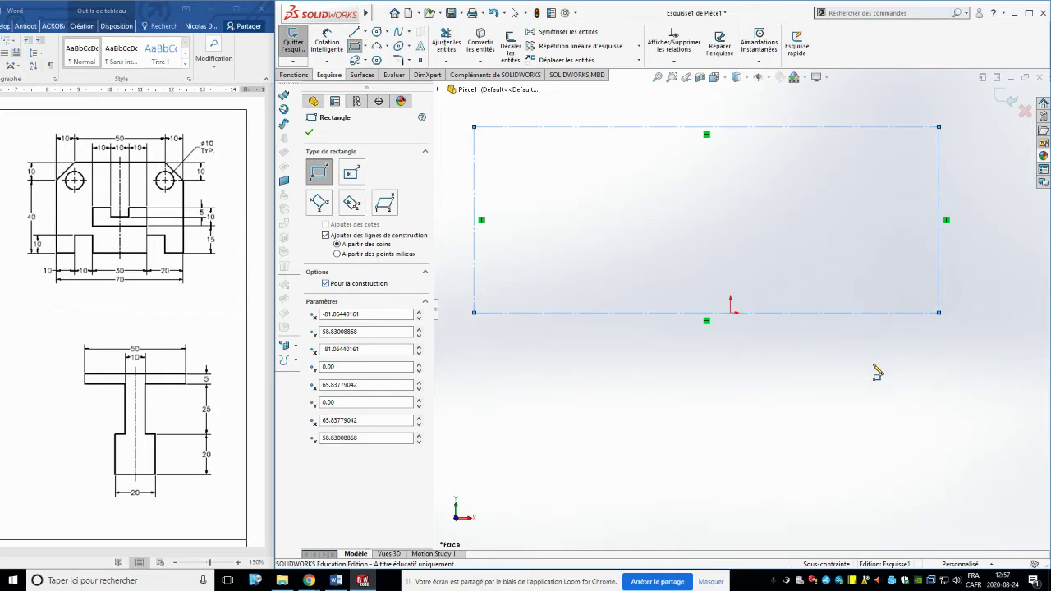
pyautogui.press('Escape')
pyautogui.click(563, 144)
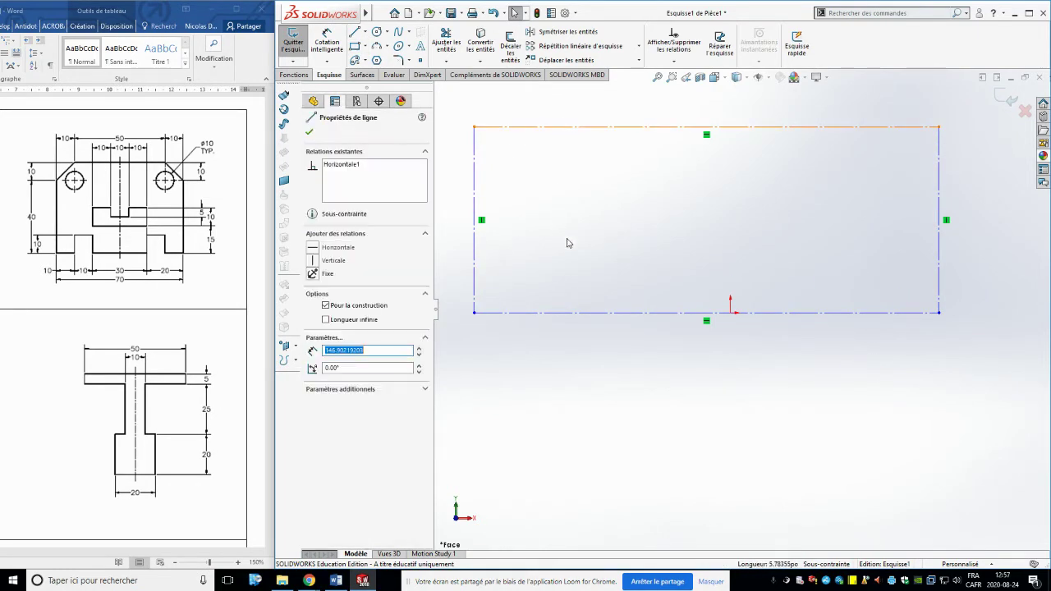
pyautogui.click(759, 326)
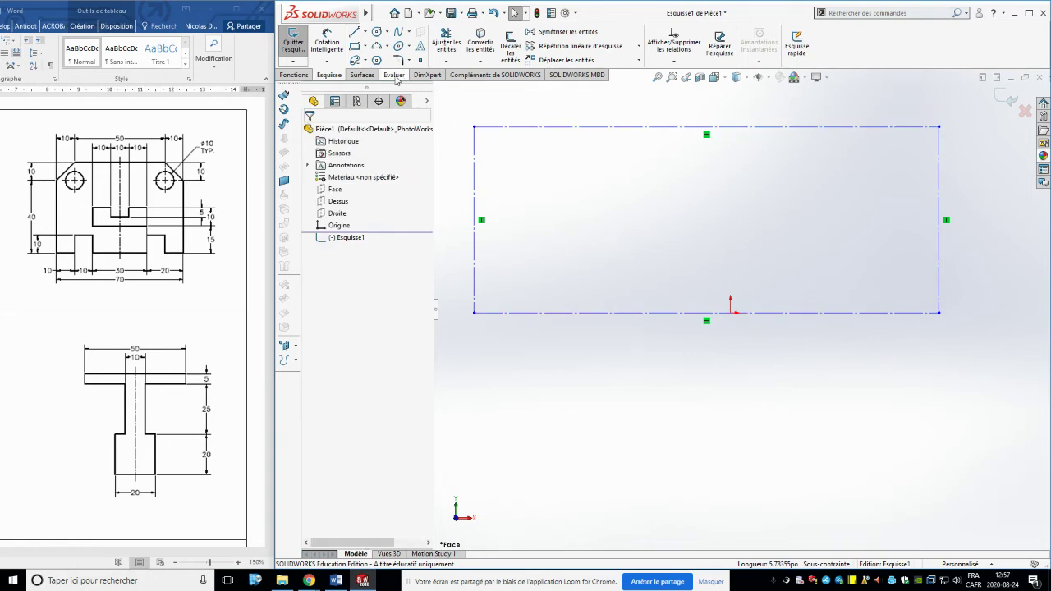
# - Add a midpoint relation between the origin and the rectangle's lower edge, and narrow the rectangle to about 101 mm wide
pyautogui.click(731, 312)
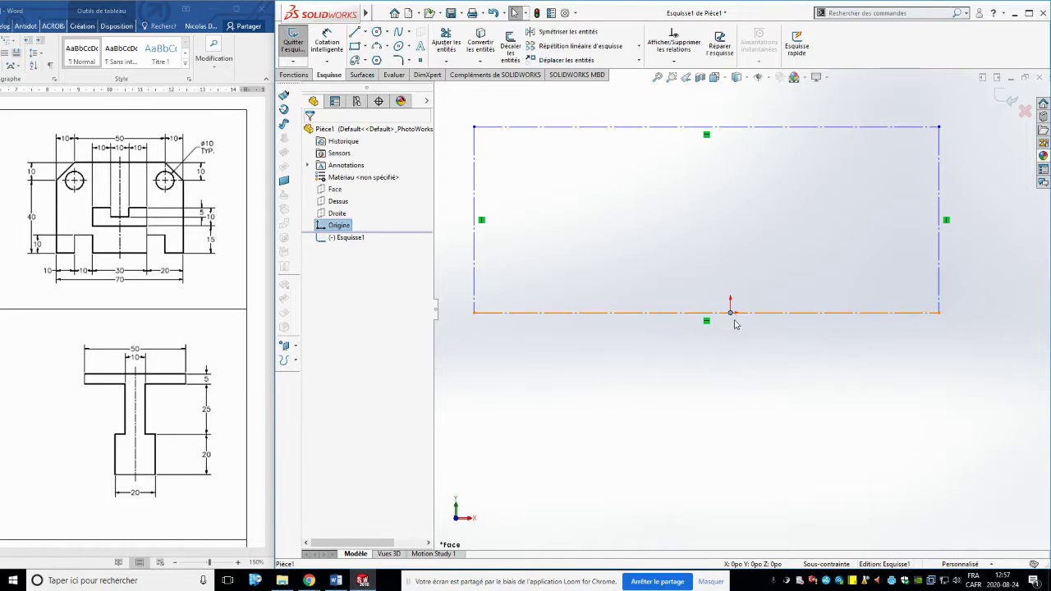
pyautogui.keyDown('ctrl'); pyautogui.click(611, 313); pyautogui.keyUp('ctrl')
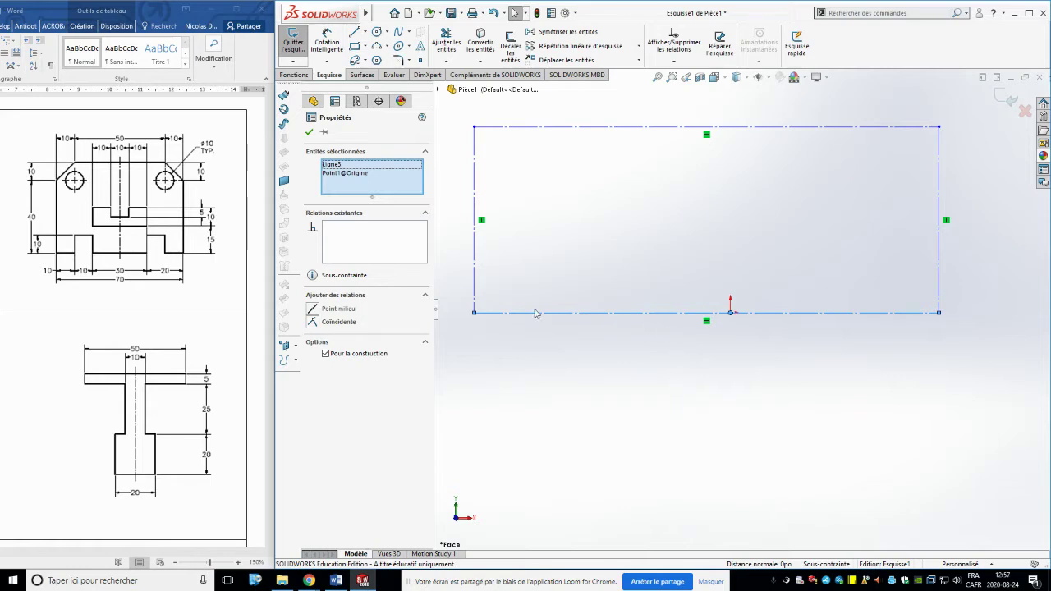
pyautogui.click(338, 309)
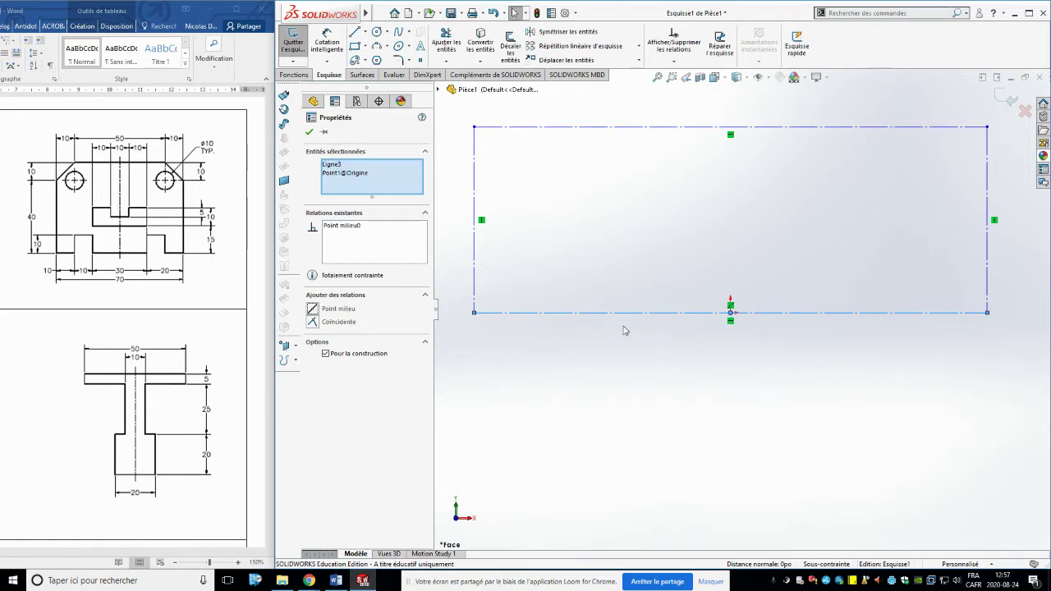
pyautogui.click(819, 389)
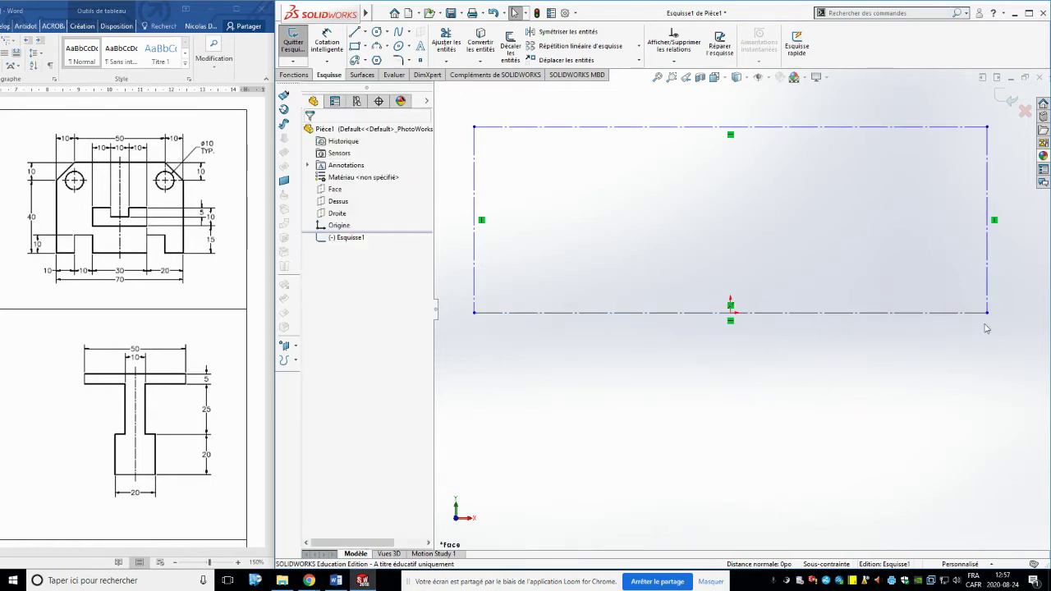
pyautogui.moveTo(929, 332)
pyautogui.mouseDown()
pyautogui.moveTo(810, 326)
pyautogui.moveTo(803, 345)
pyautogui.moveTo(918, 335)
pyautogui.mouseUp()
pyautogui.click(758, 363)
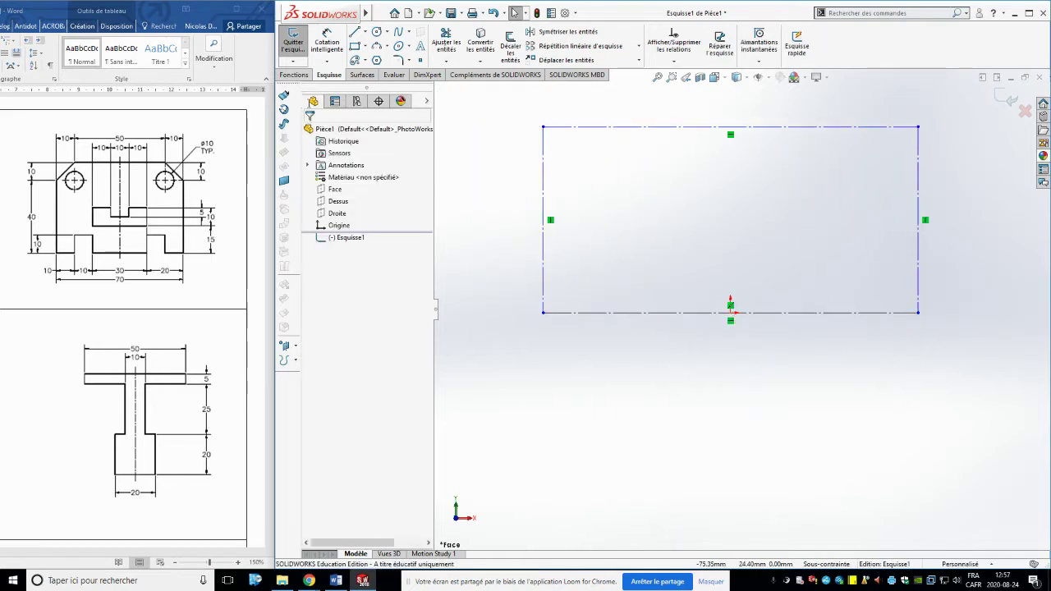
# - Dimension the construction rectangle's height to 50 mm with Smart Dimension
pyautogui.click(324, 46)
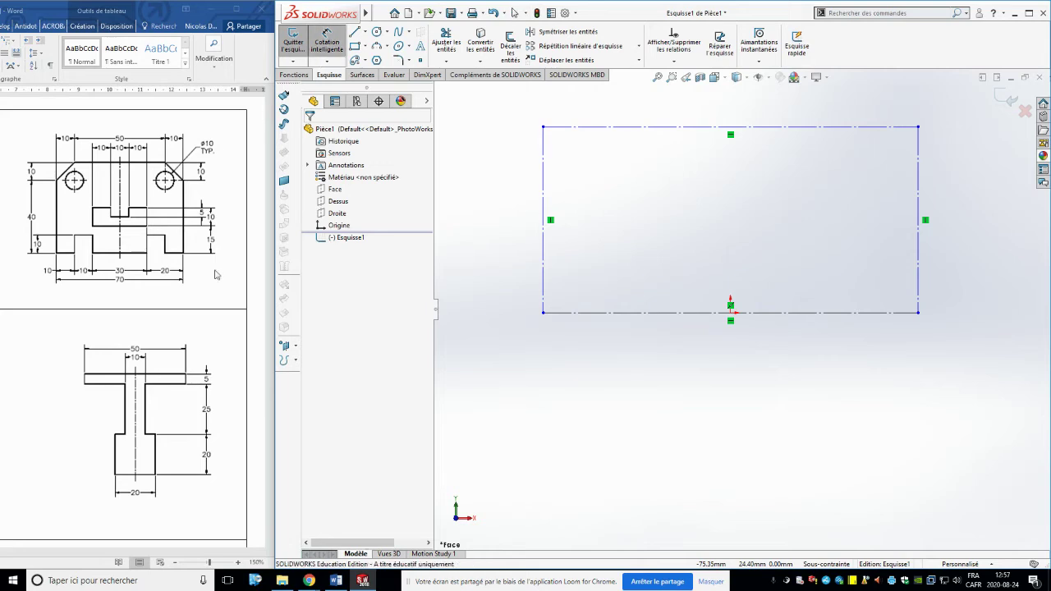
pyautogui.click(543, 182)
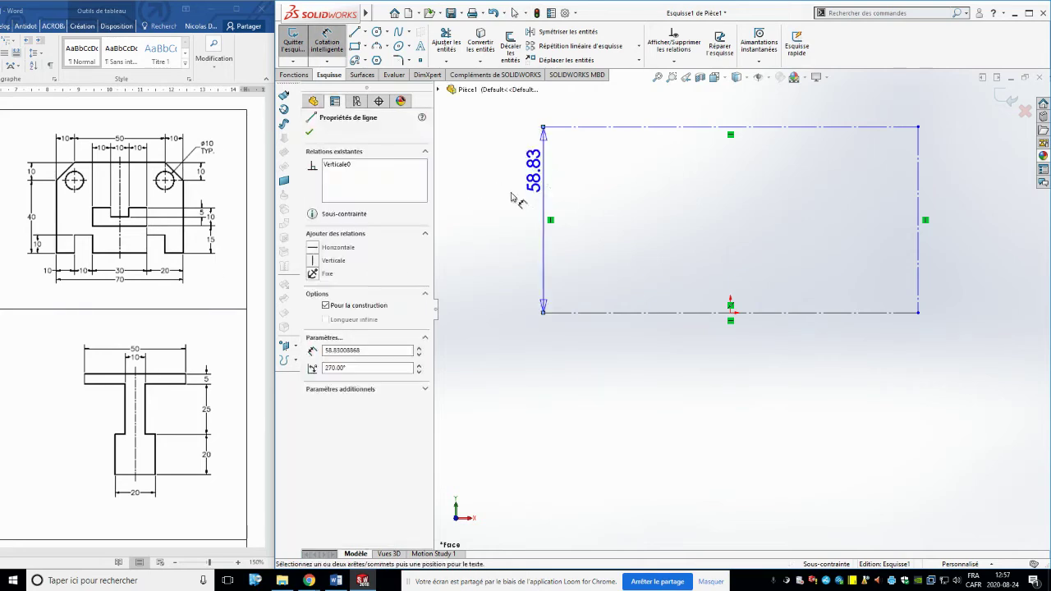
pyautogui.click(476, 215)
pyautogui.write('50')
pyautogui.press('Return')
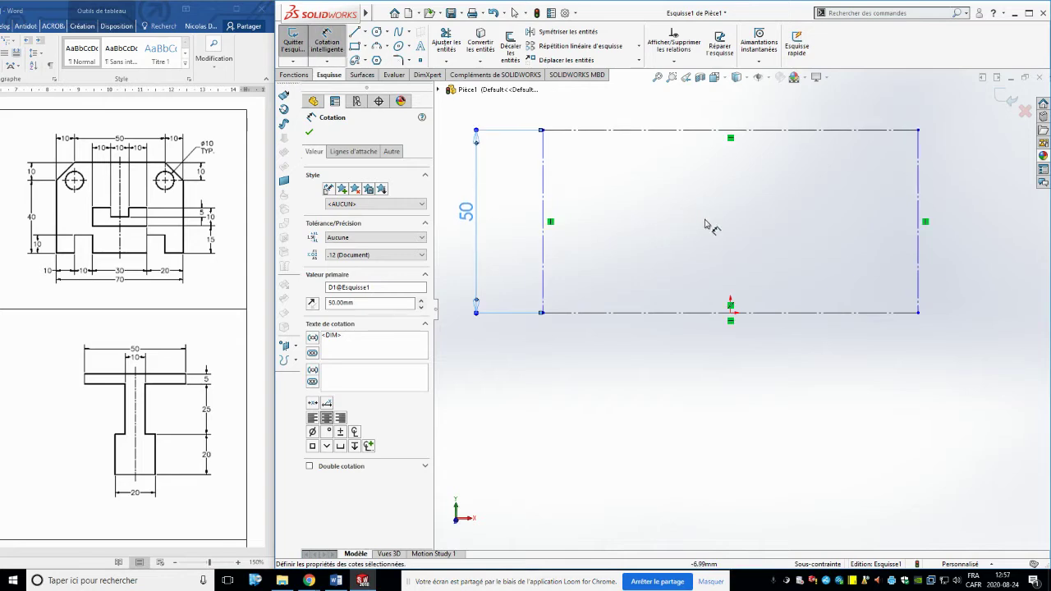
# - Dimension the construction rectangle's width to 70 mm
pyautogui.scroll(-3, 756, 319)
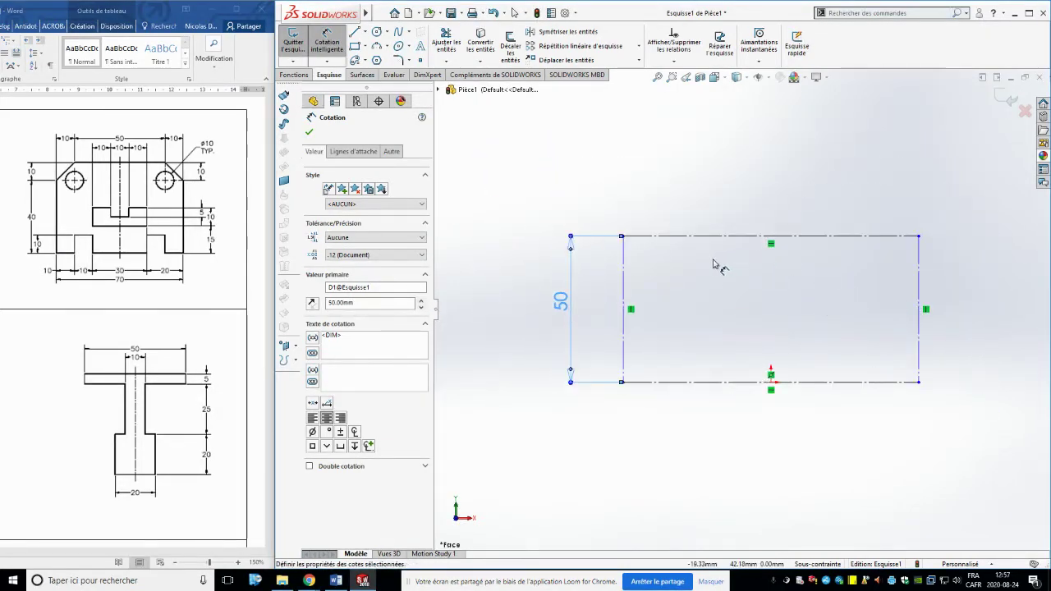
pyautogui.click(705, 235)
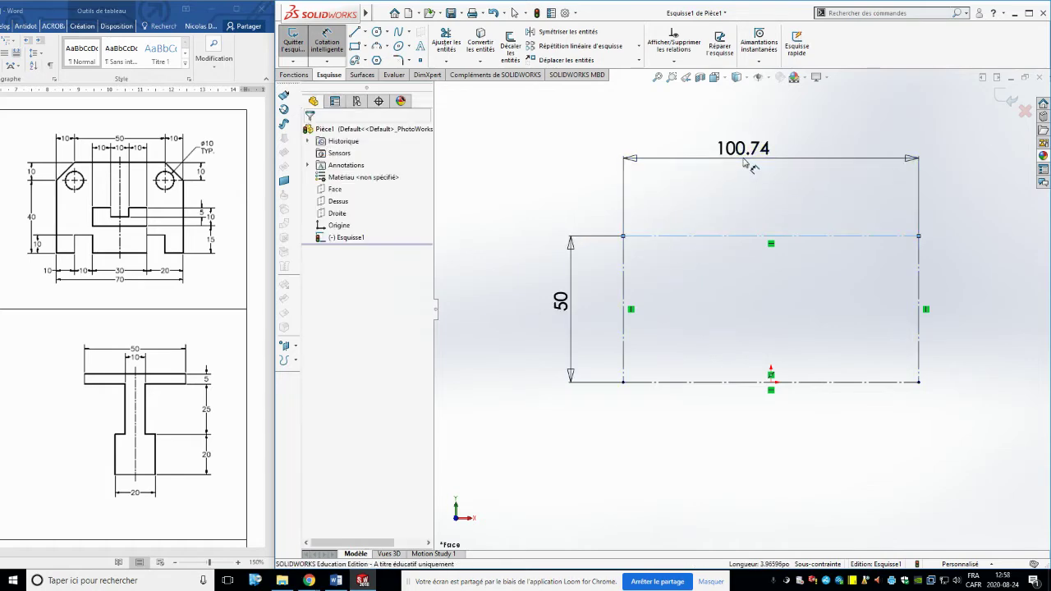
pyautogui.click(745, 163)
pyautogui.write('70')
pyautogui.press('Return')
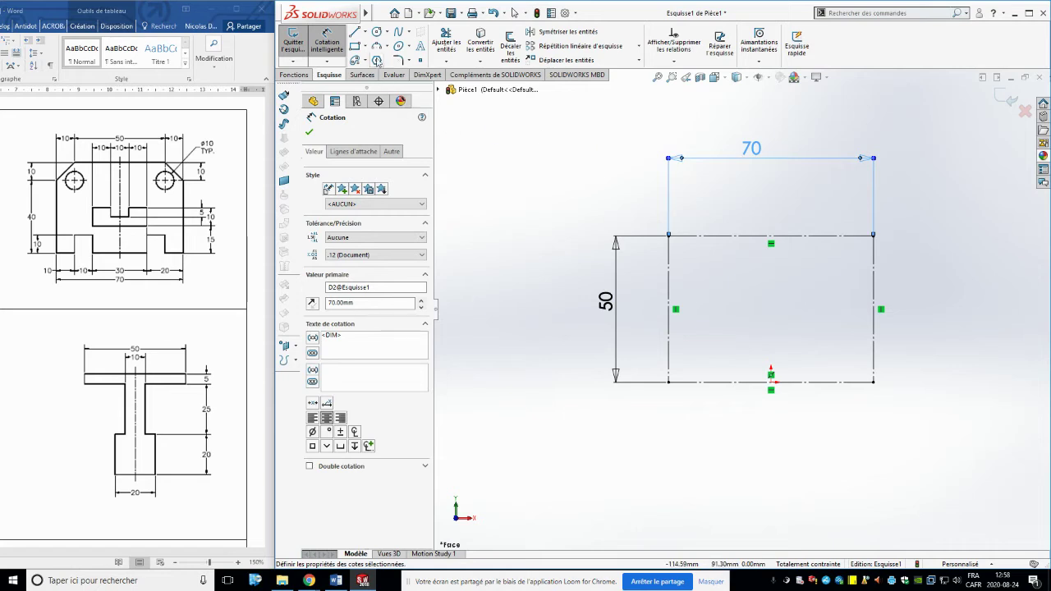
# - Trace solid lines along the rectangle's left, top and right sides, cutting both upper corners diagonally, the left one about 15 mm at 45°
pyautogui.click(357, 32)
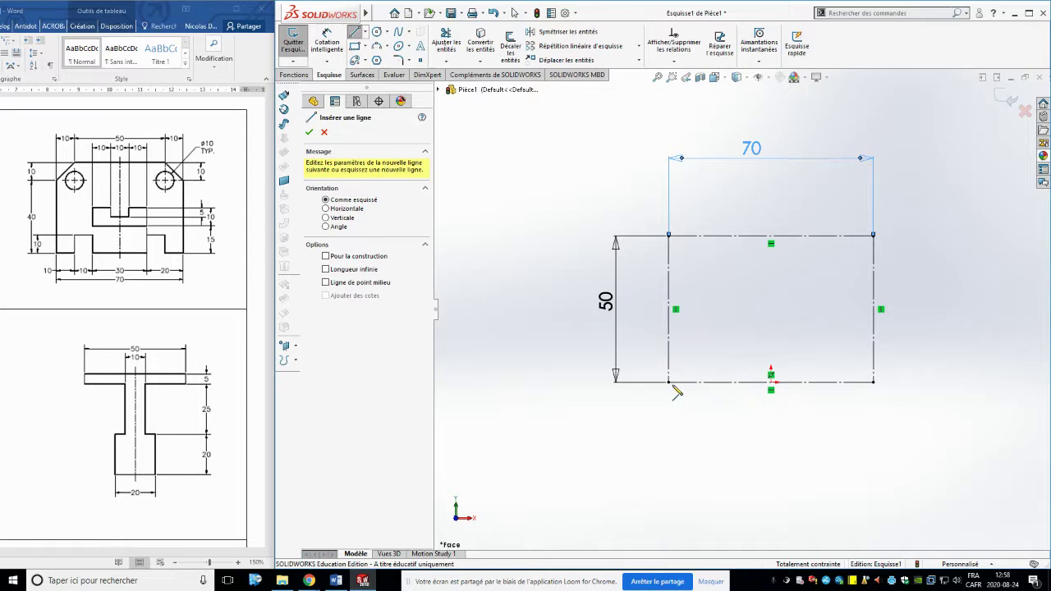
pyautogui.click(669, 324)
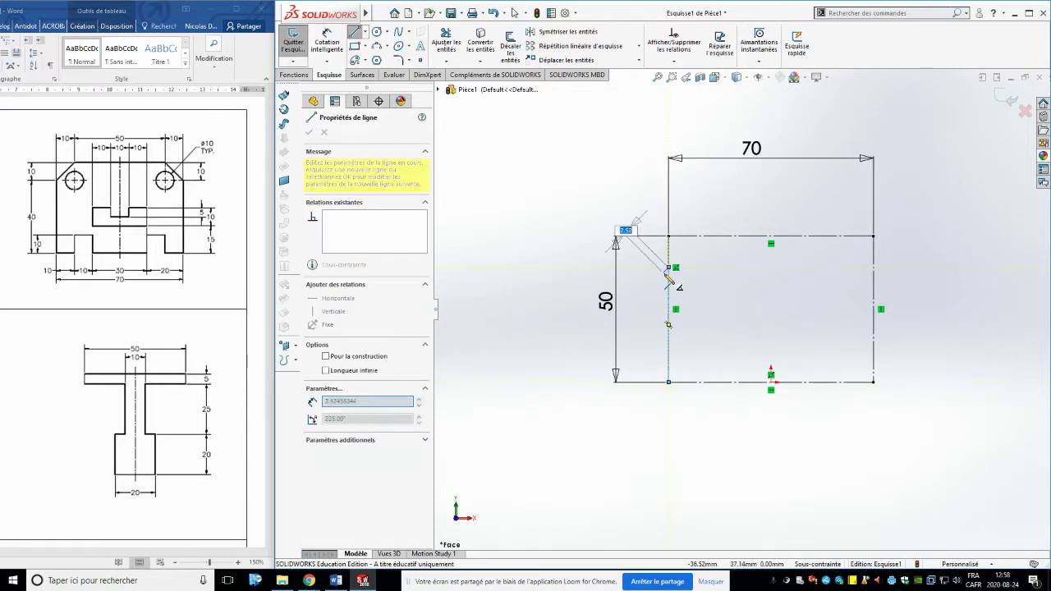
pyautogui.click(699, 237)
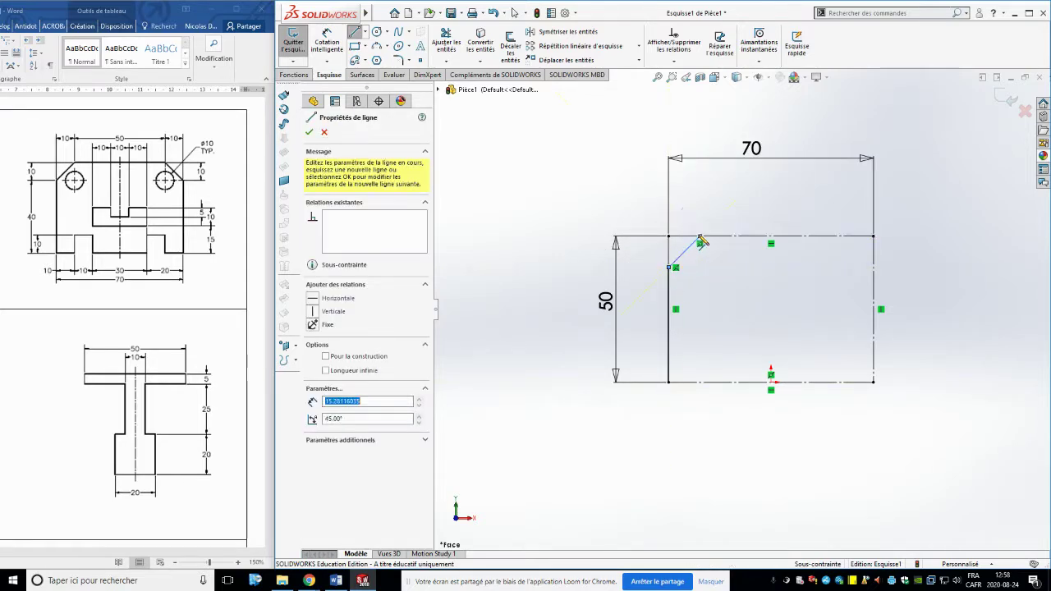
pyautogui.click(847, 237)
pyautogui.click(873, 267)
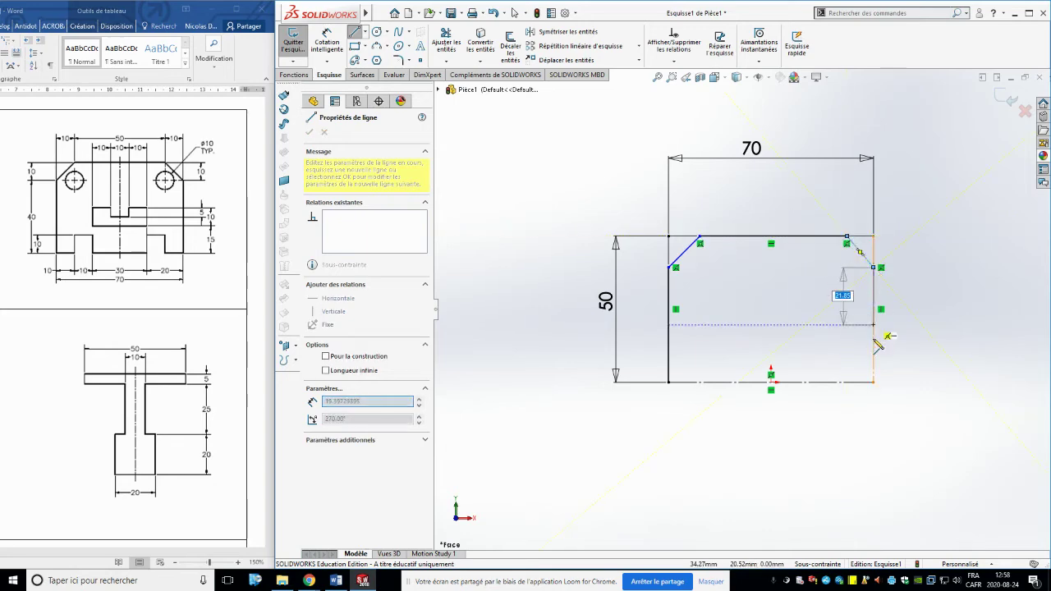
pyautogui.click(874, 382)
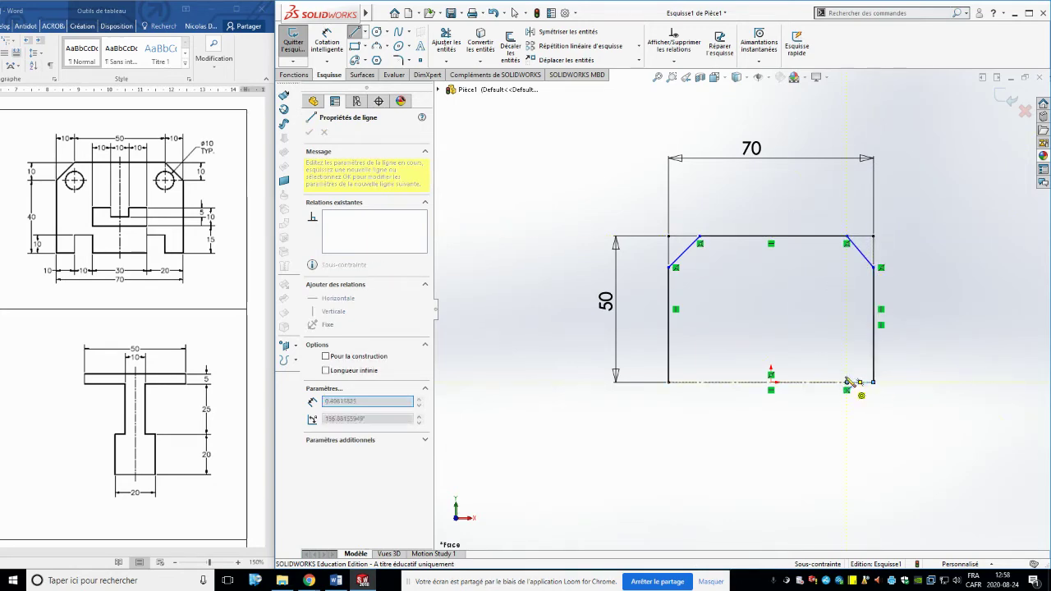
# - Close the profile along the lower edge with two rectangular notches, a wider right one and a left one about 8 mm wide
pyautogui.click(847, 382)
pyautogui.click(846, 358)
pyautogui.click(808, 359)
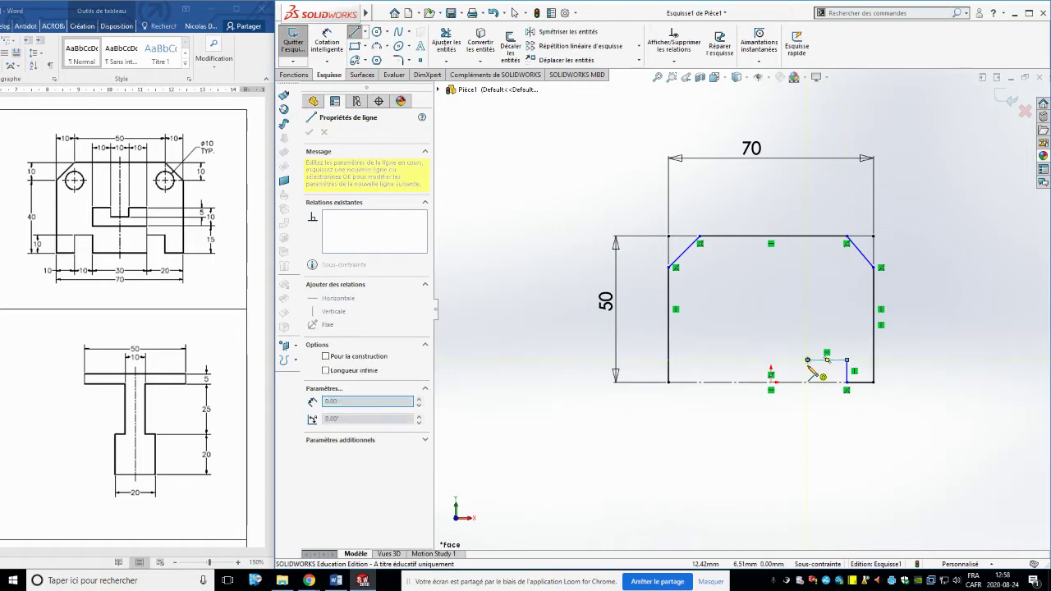
pyautogui.click(807, 381)
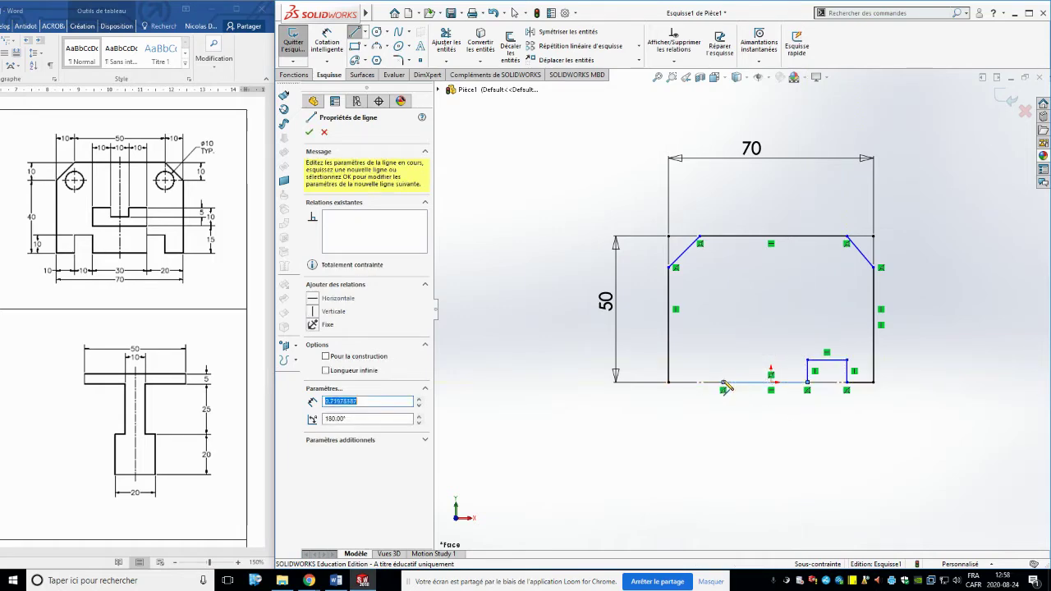
pyautogui.click(723, 359)
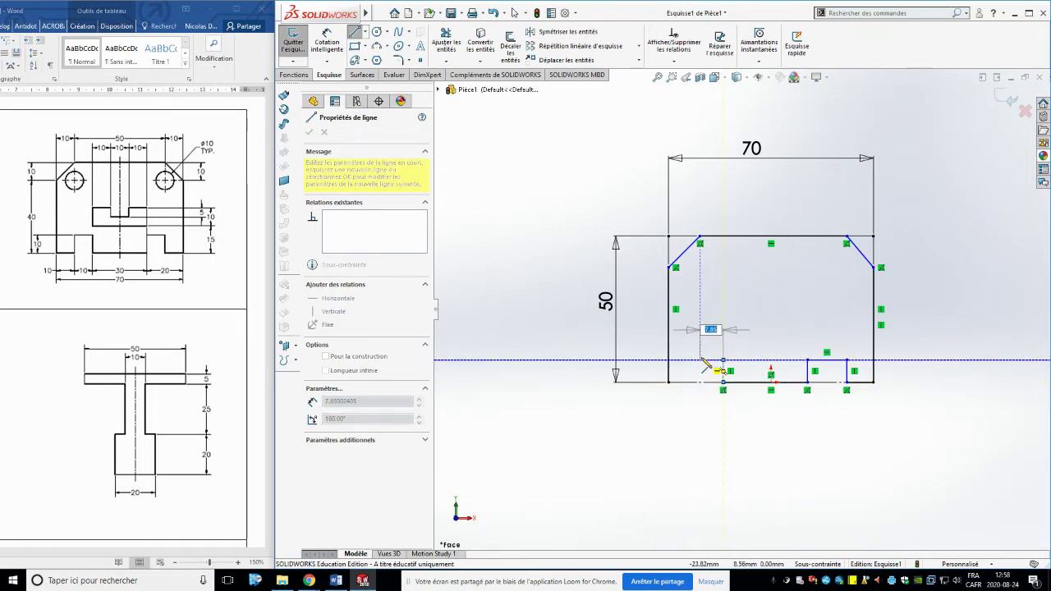
pyautogui.click(700, 360)
pyautogui.click(699, 381)
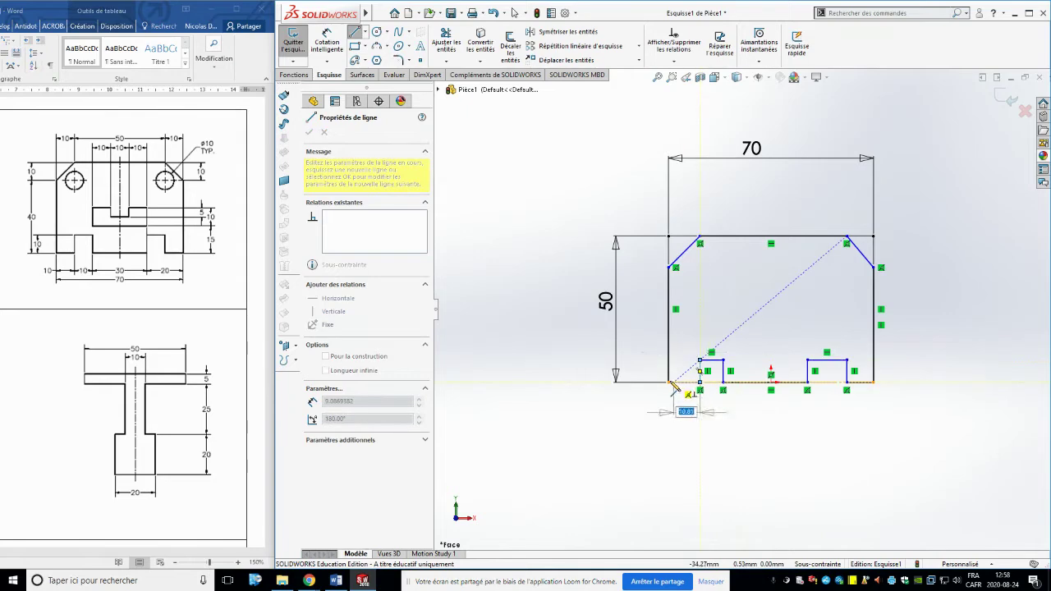
pyautogui.click(669, 382)
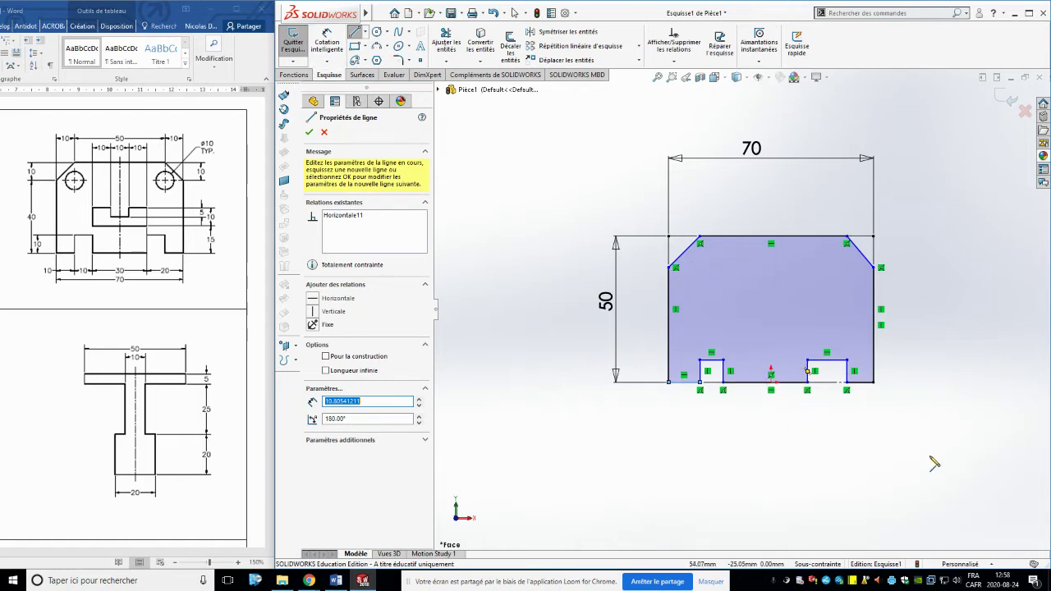
pyautogui.press('Escape')
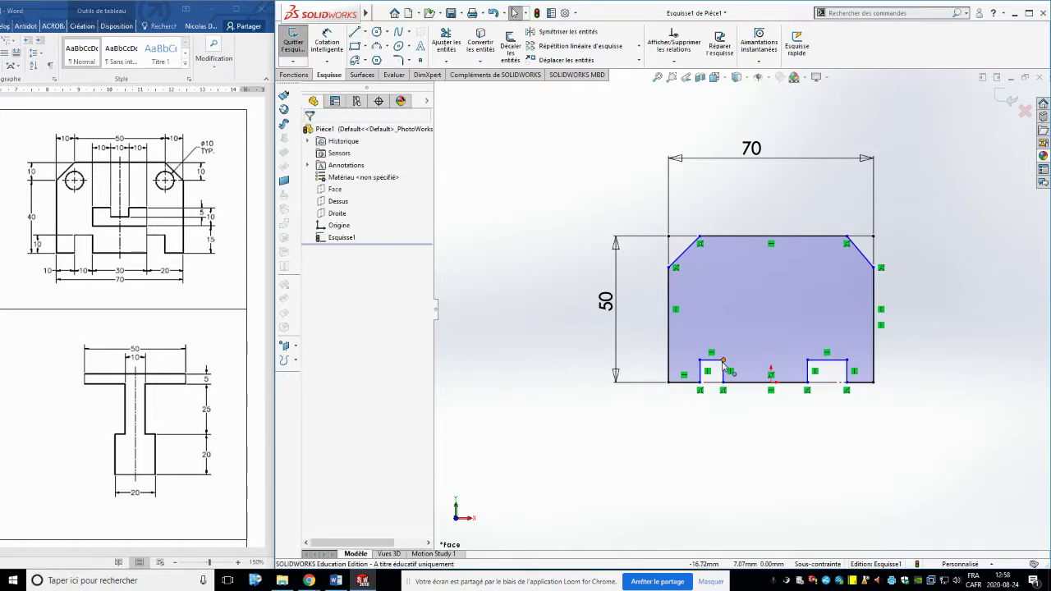
# - Enlarge the left notch by moving its upper inner corner to about X -13.2 mm, Y 10.2 mm
pyautogui.moveTo(724, 362)
pyautogui.mouseDown()
pyautogui.moveTo(734, 314)
pyautogui.moveTo(735, 363)
pyautogui.moveTo(733, 351)
pyautogui.mouseUp()
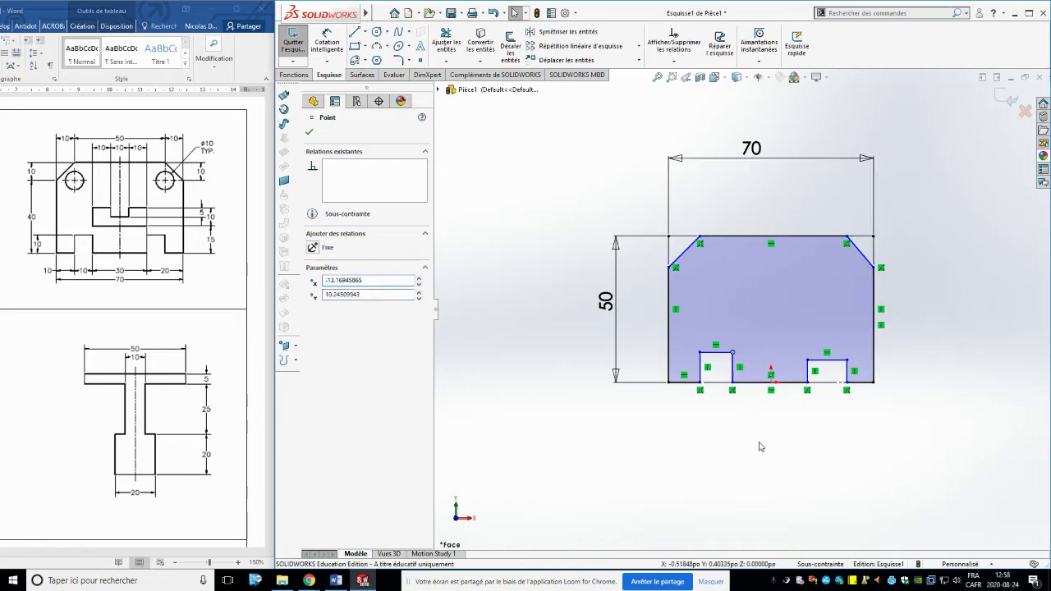
pyautogui.click(761, 446)
pyautogui.click(669, 293)
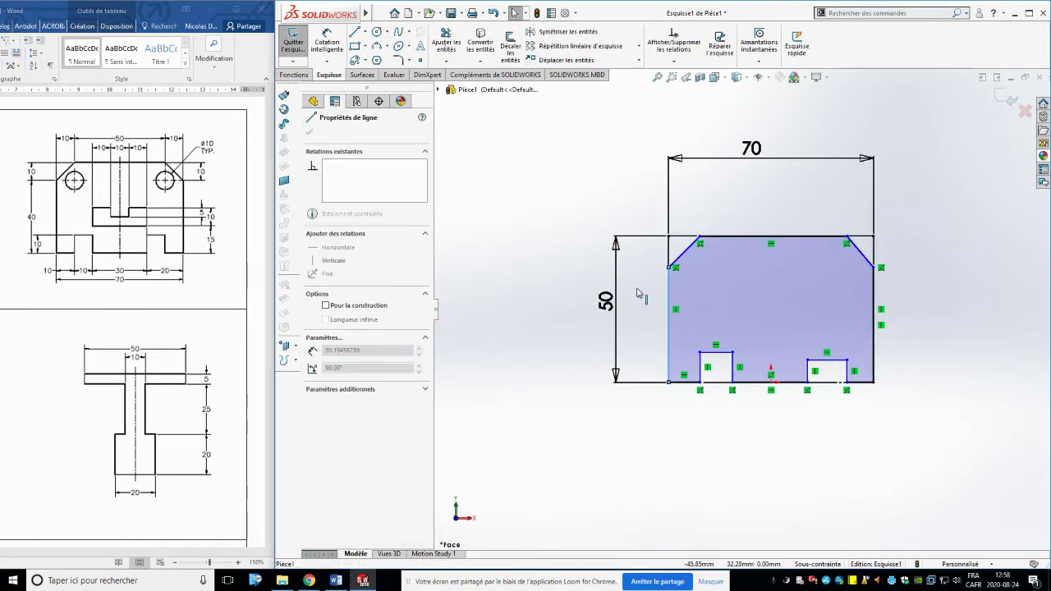
# - Slide the left chamfer's upper endpoint along the top edge to about 18 mm from the profile's left side
pyautogui.click(638, 294)
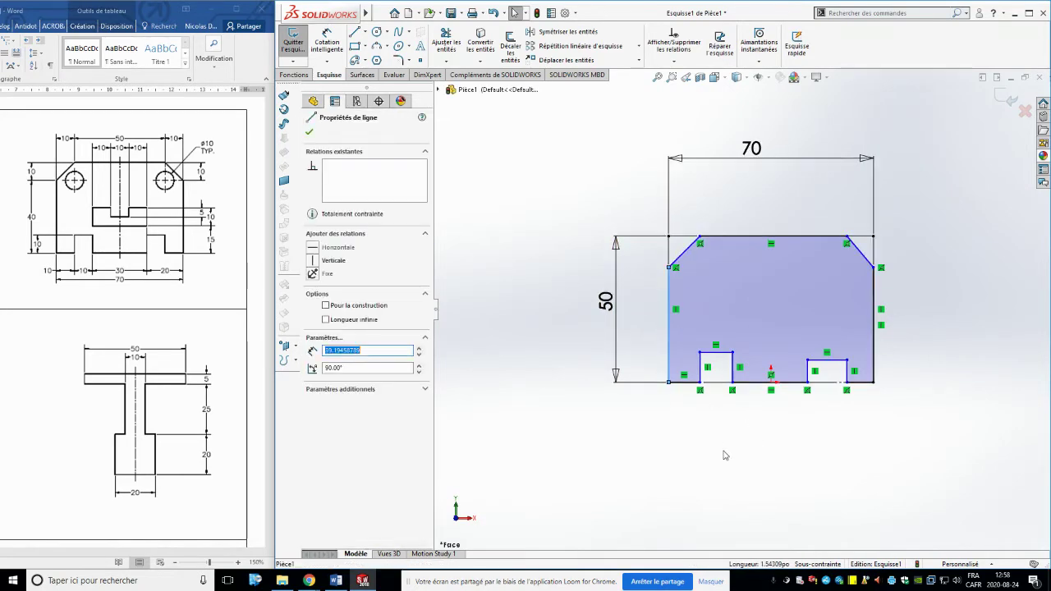
pyautogui.click(669, 381)
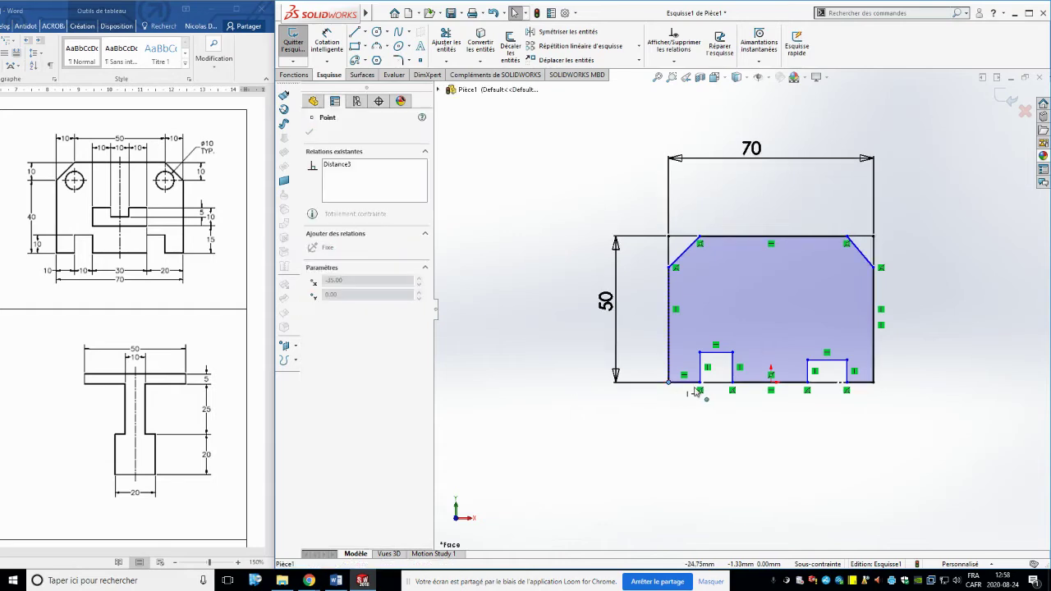
pyautogui.click(622, 420)
pyautogui.moveTo(700, 236)
pyautogui.mouseDown()
pyautogui.moveTo(744, 272)
pyautogui.moveTo(745, 247)
pyautogui.moveTo(722, 242)
pyautogui.moveTo(743, 260)
pyautogui.moveTo(721, 256)
pyautogui.mouseUp()
pyautogui.press('Escape')
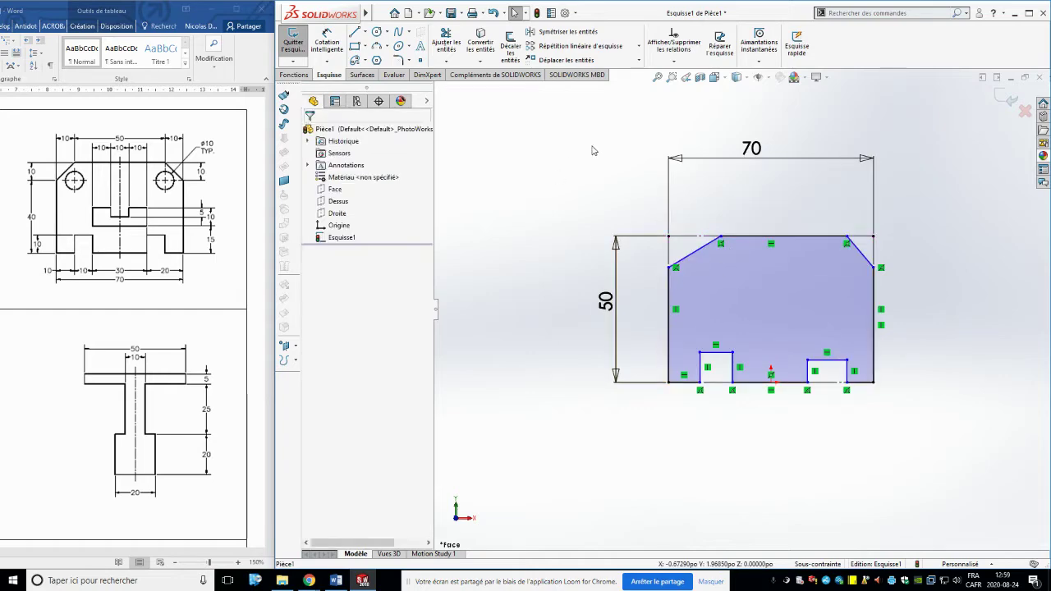
# - Dimension the left chamfer to 10 mm horizontally and 10 mm vertically
pyautogui.click(328, 33)
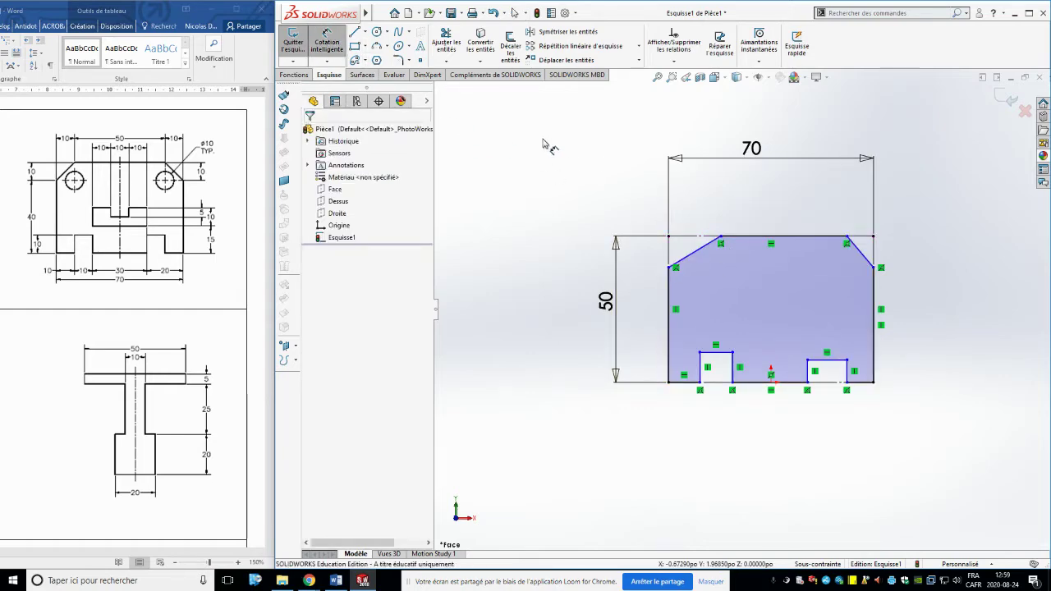
pyautogui.click(696, 246)
pyautogui.click(706, 192)
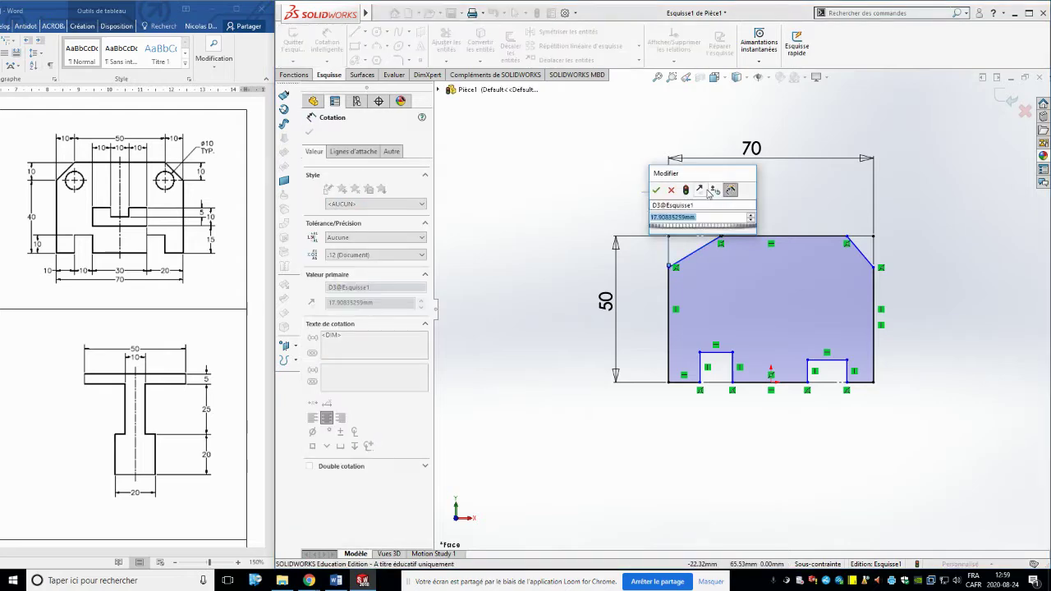
pyautogui.write('10')
pyautogui.press('Return')
pyautogui.click(683, 251)
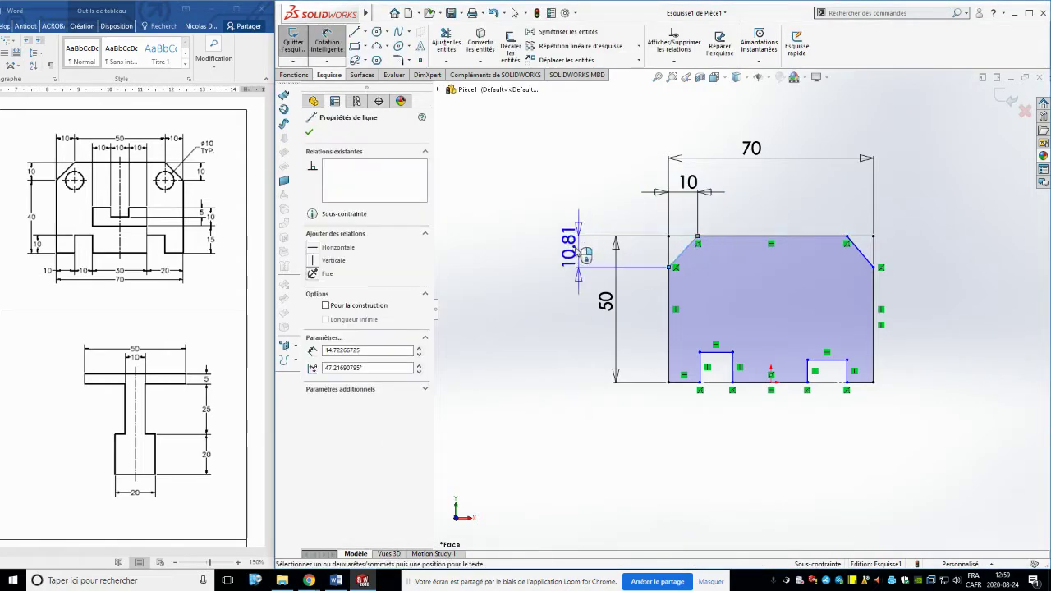
pyautogui.click(565, 260)
pyautogui.write('10.00mm')
pyautogui.press('Return')
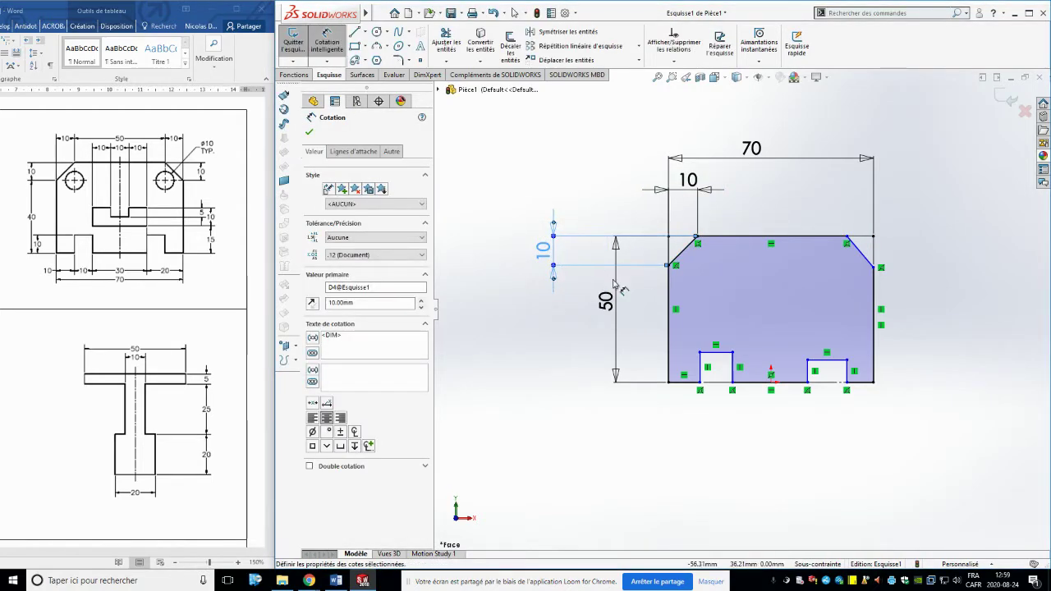
# - Dimension the bottom edge segment outside the left notch to 10 mm
pyautogui.click(688, 383)
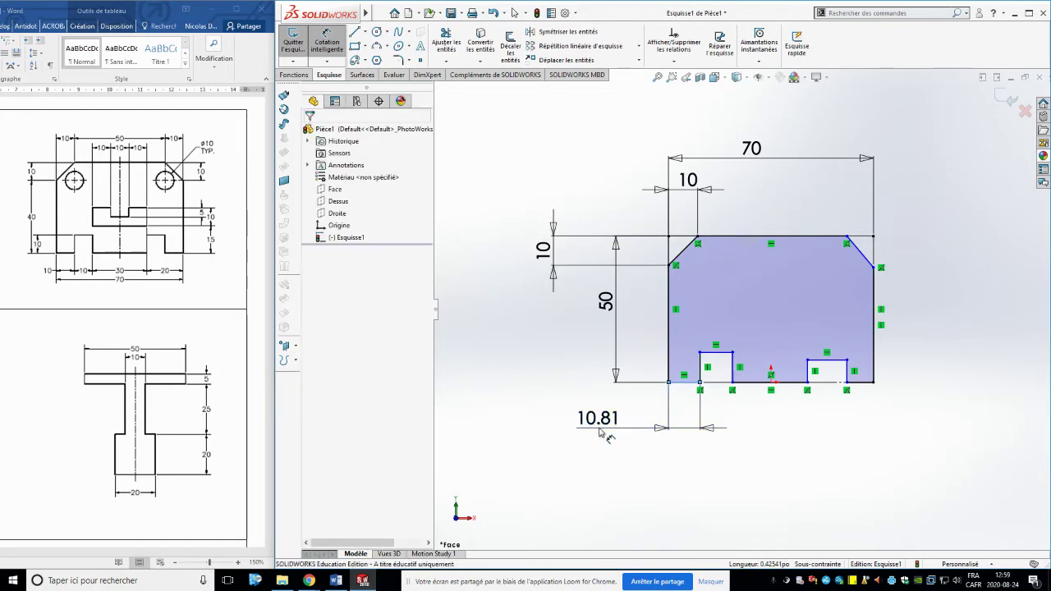
pyautogui.click(601, 427)
pyautogui.write('10.00mm')
pyautogui.press('Return')
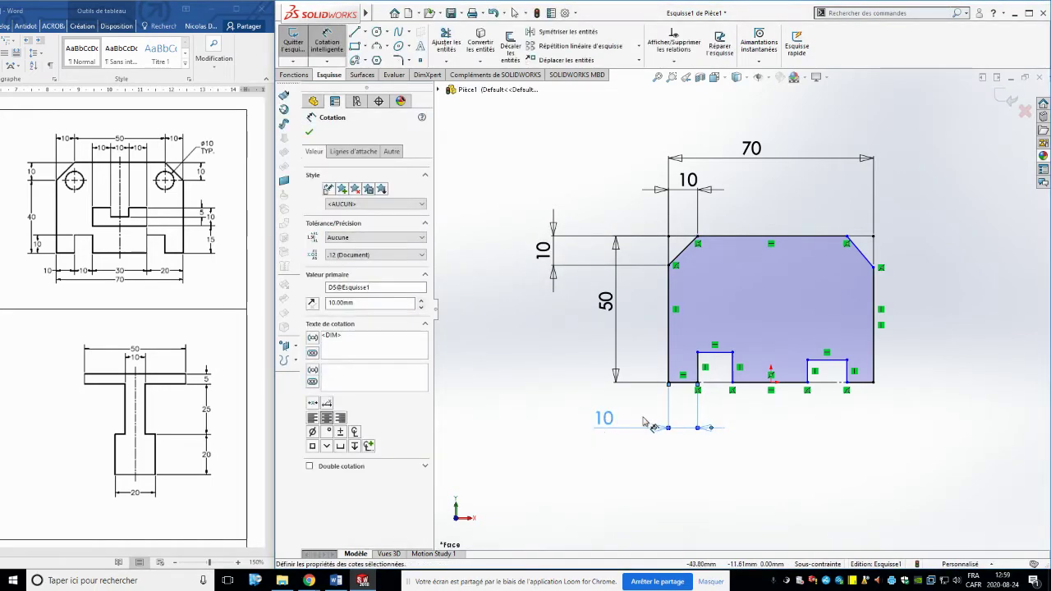
pyautogui.press('Escape')
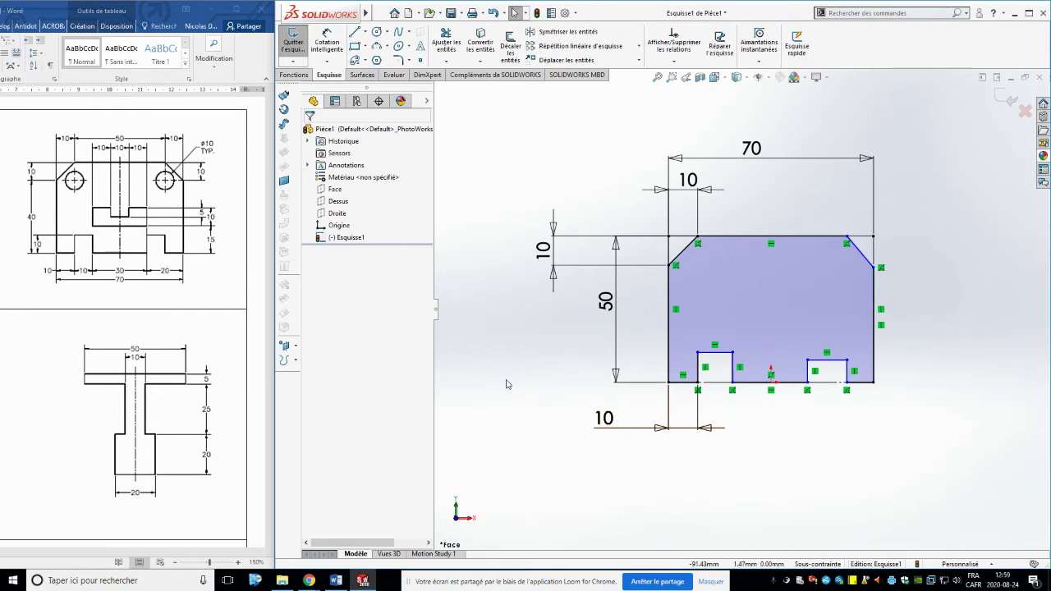
# - Apply an equal relation to both notches' three sides and the two outer bottom edge segments
pyautogui.click(683, 384)
pyautogui.keyDown('ctrl'); pyautogui.click(698, 371); pyautogui.keyUp('ctrl')
pyautogui.keyDown('ctrl'); pyautogui.click(716, 354); pyautogui.keyUp('ctrl')
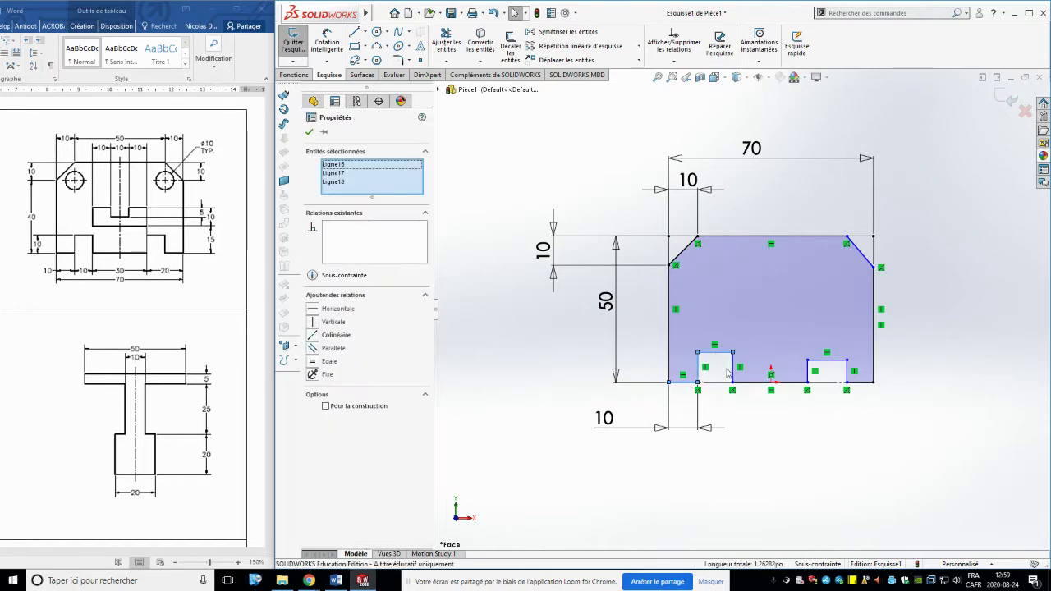
pyautogui.keyDown('ctrl'); pyautogui.click(733, 373); pyautogui.keyUp('ctrl')
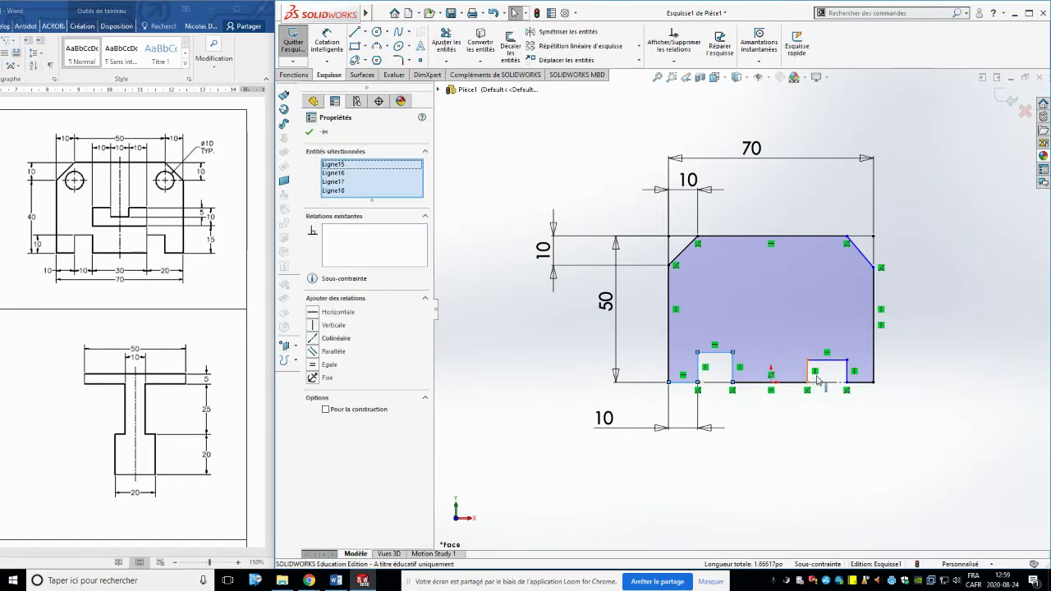
pyautogui.keyDown('ctrl'); pyautogui.click(809, 373); pyautogui.keyUp('ctrl')
pyautogui.keyDown('ctrl'); pyautogui.click(846, 375); pyautogui.keyUp('ctrl')
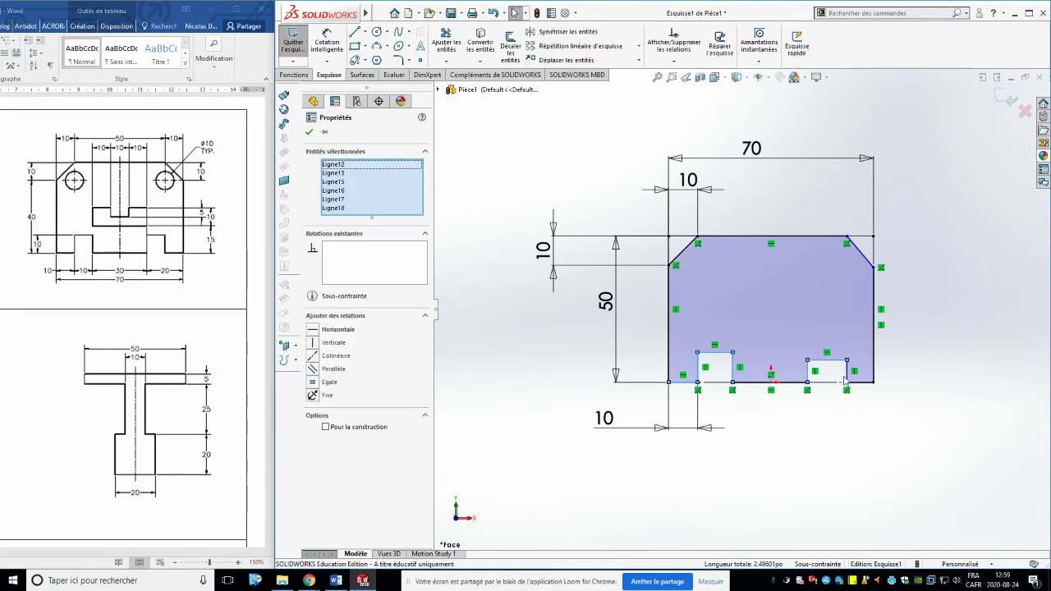
pyautogui.keyDown('ctrl'); pyautogui.click(854, 383); pyautogui.keyUp('ctrl')
pyautogui.keyDown('ctrl'); pyautogui.click(858, 383); pyautogui.keyUp('ctrl')
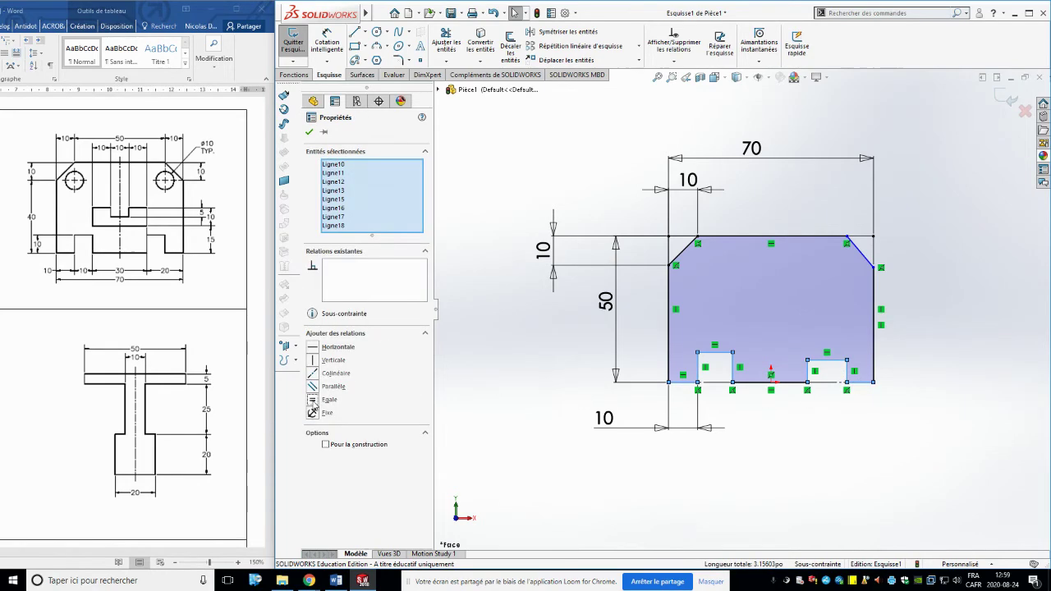
pyautogui.click(313, 401)
pyautogui.click(623, 446)
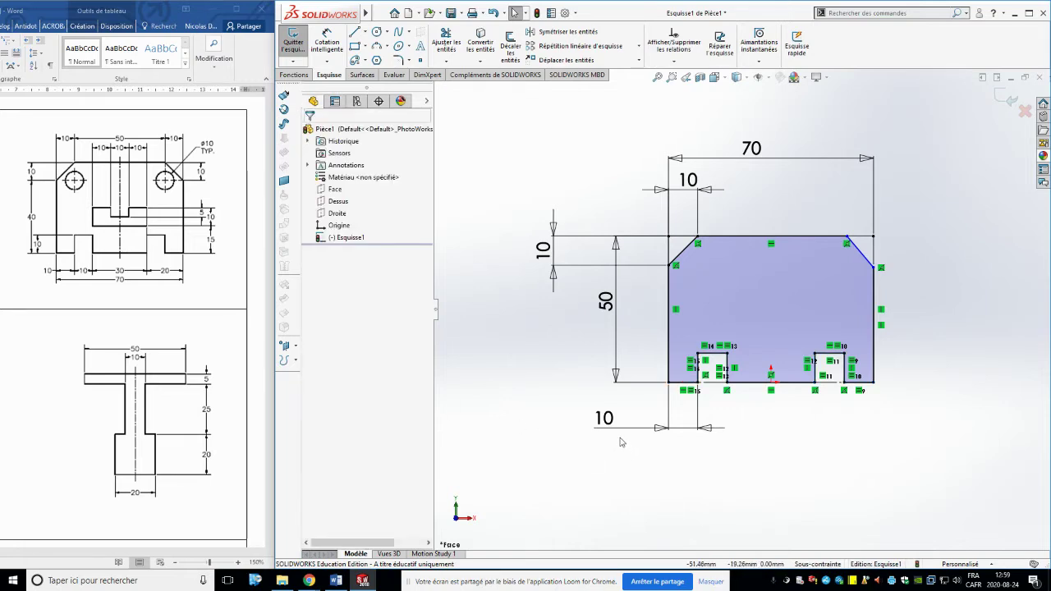
# - Test the equal relations by setting the outer left bottom segment to 9 mm, restore it to 10 mm and inspect the left notch
pyautogui.doubleClick(605, 420)
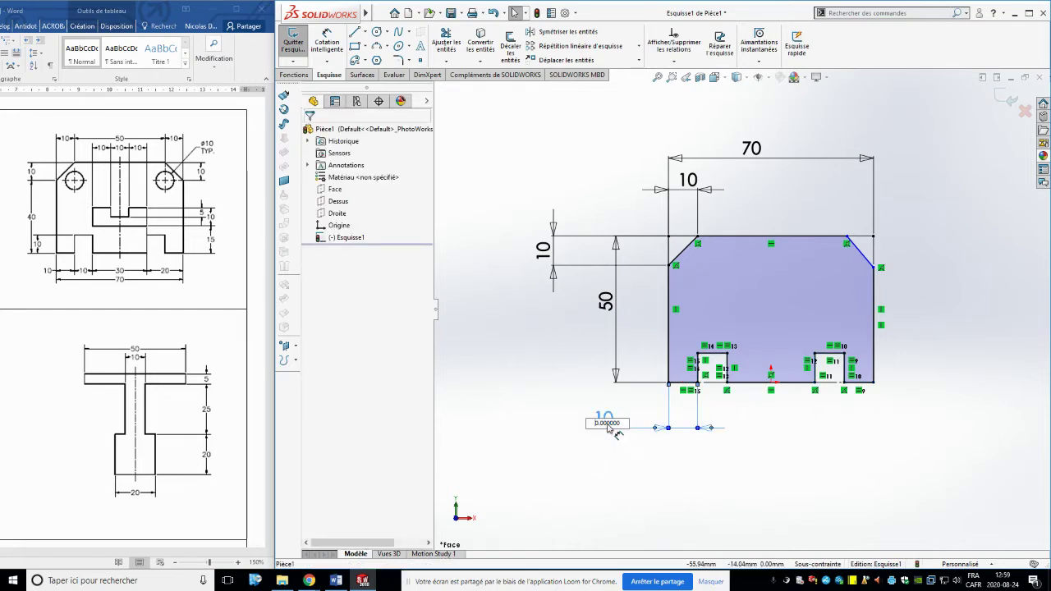
pyautogui.write('9')
pyautogui.press('Return')
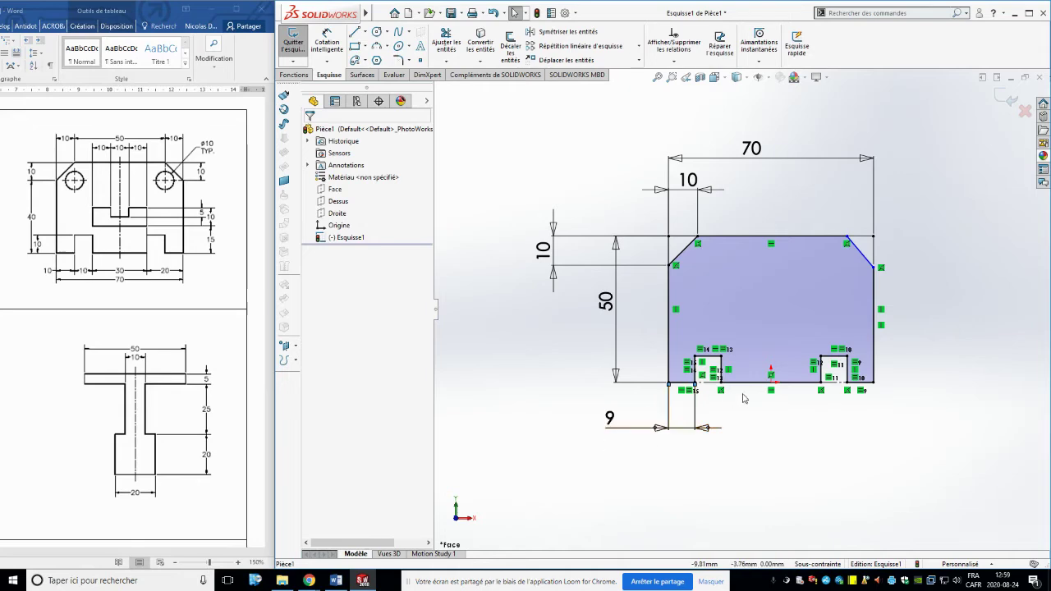
pyautogui.doubleClick(609, 420)
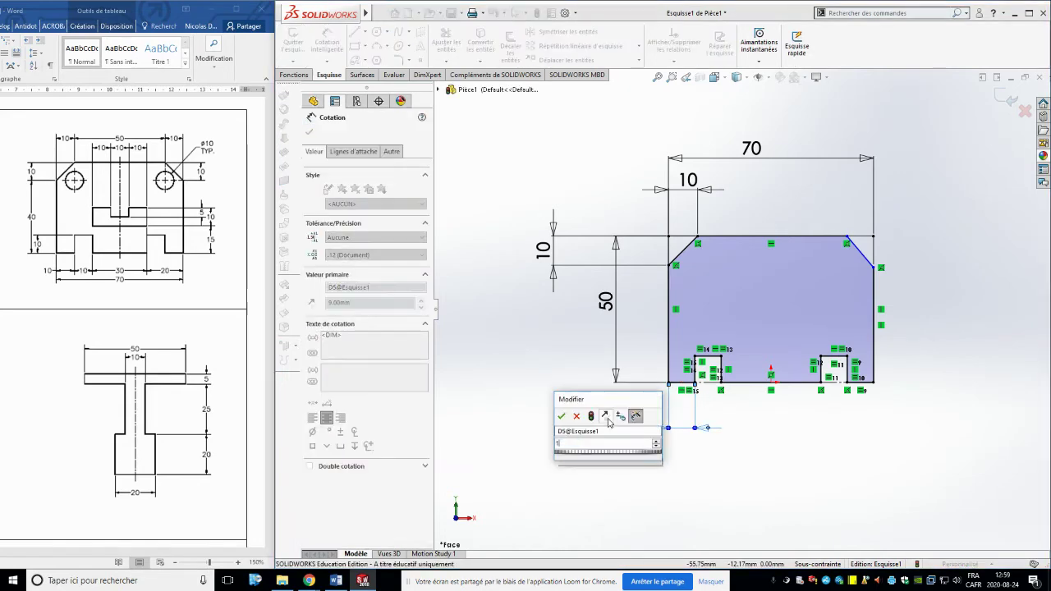
pyautogui.write('10')
pyautogui.press('Return')
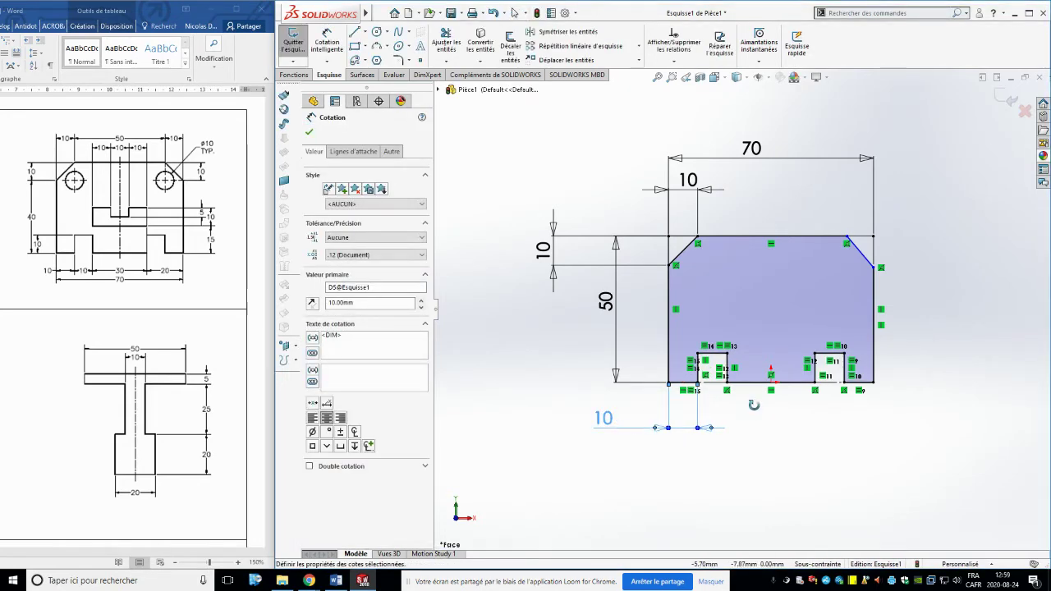
pyautogui.scroll(3, 756, 403)
pyautogui.scroll(-5, 762, 402)
pyautogui.scroll(-5, 634, 305)
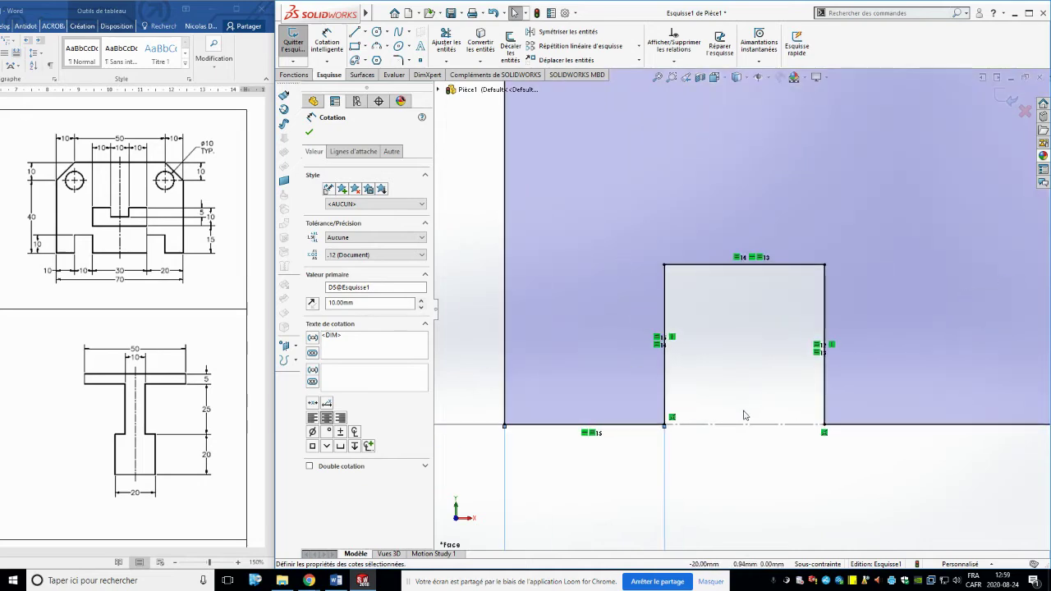
pyautogui.press('Escape')
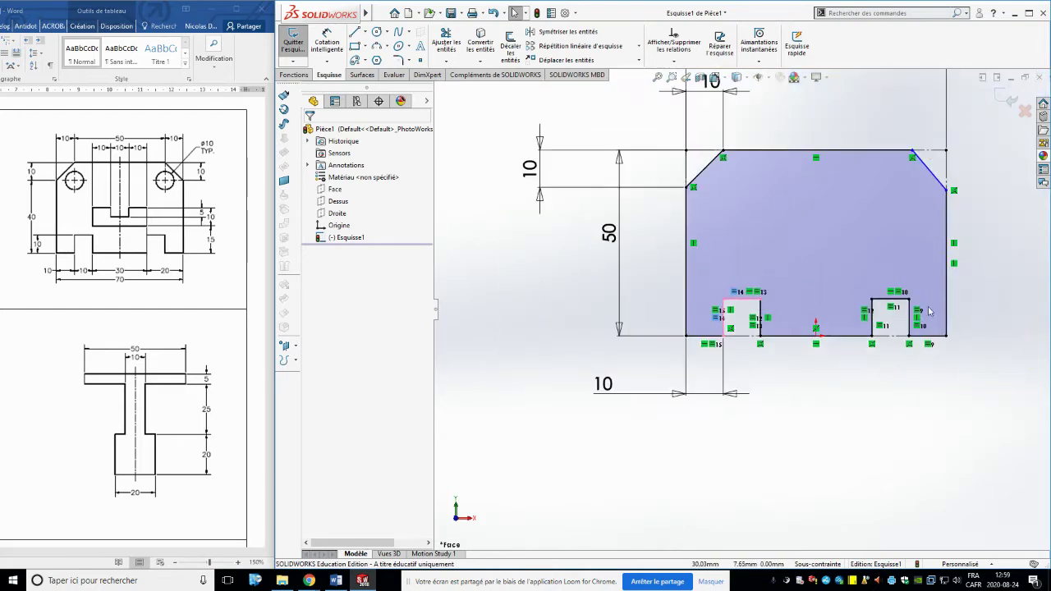
# - Dimension the right chamfer to 10 mm vertically and 10 mm horizontally
pyautogui.scroll(-3, 862, 252)
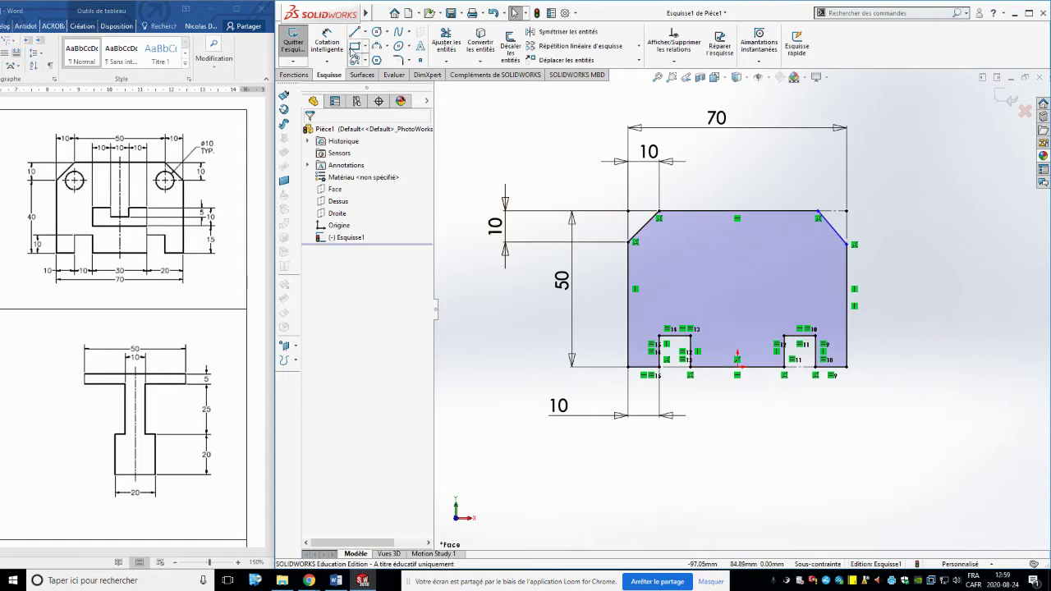
pyautogui.click(327, 43)
pyautogui.click(832, 227)
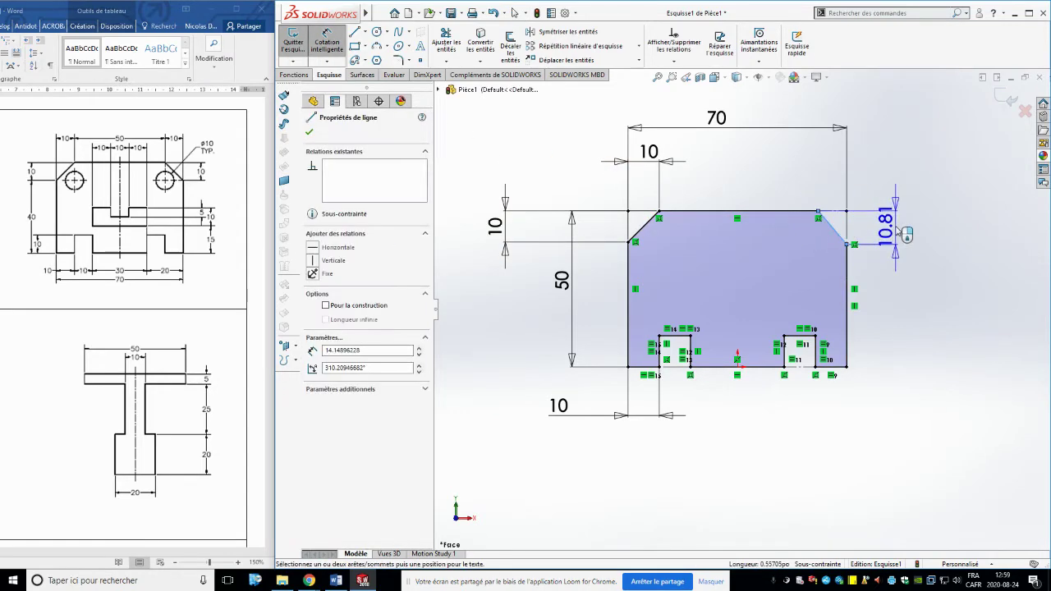
pyautogui.click(903, 234)
pyautogui.write('10.00mm')
pyautogui.press('Return')
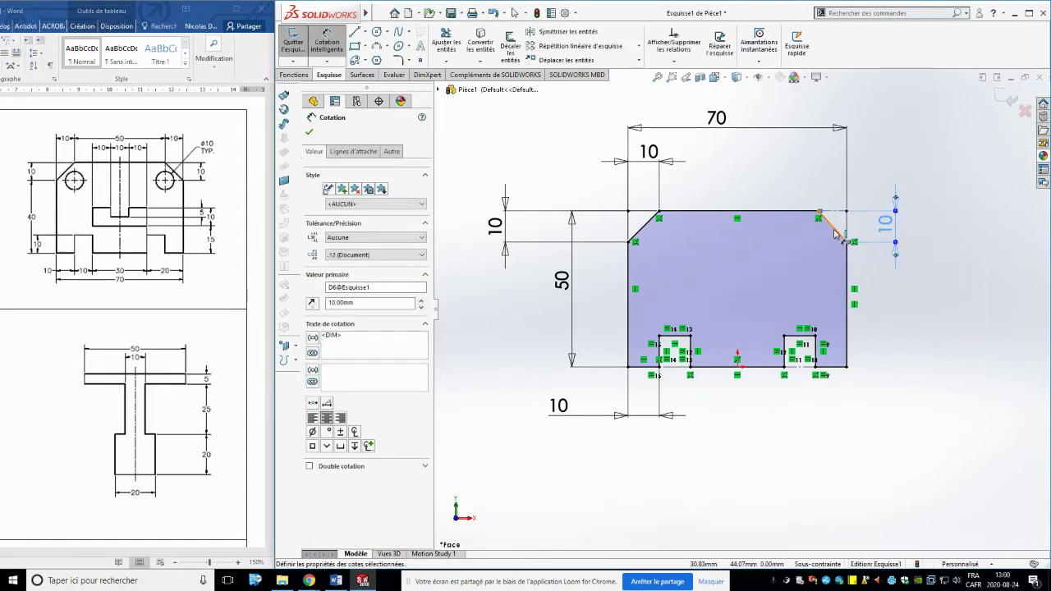
pyautogui.click(832, 227)
pyautogui.click(827, 100)
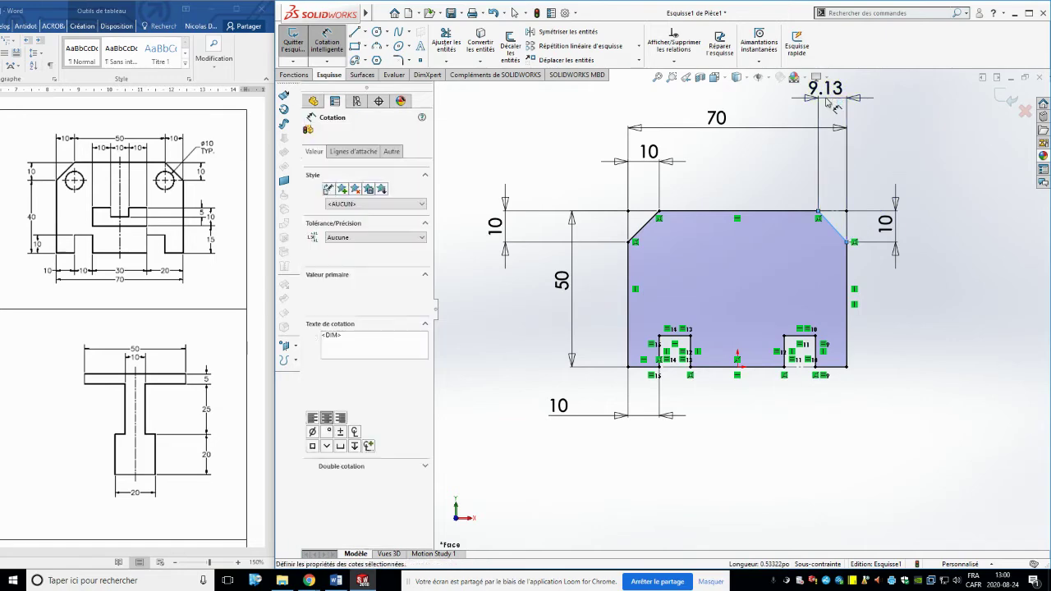
pyautogui.write('10')
pyautogui.press('Return')
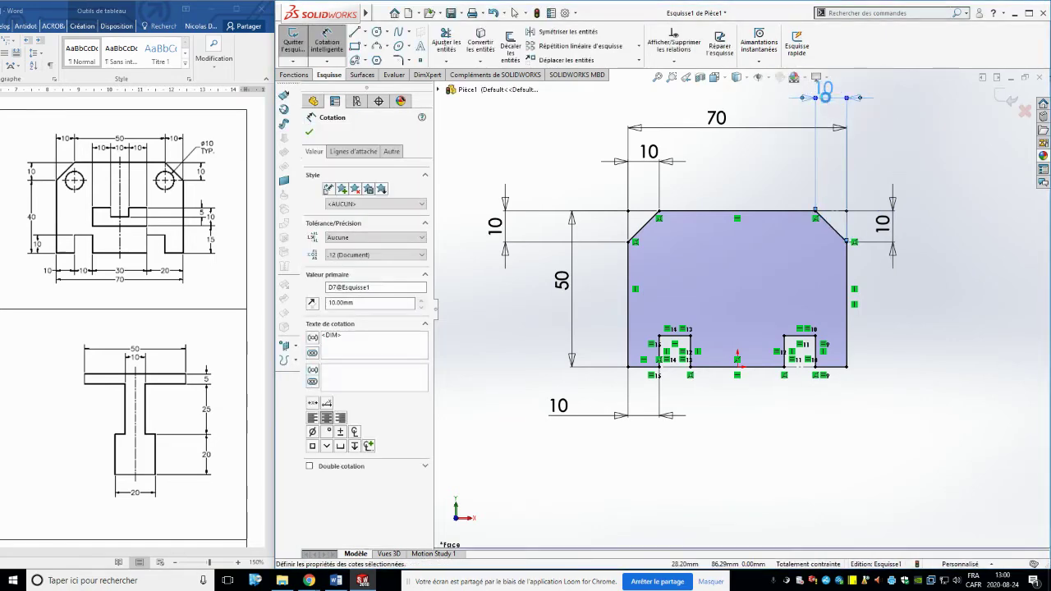
# - Draw two circles about 9.5 mm in diameter near the chamfers, centred at X -25, Y 40 mm and X 25, Y 40 mm
pyautogui.click(376, 32)
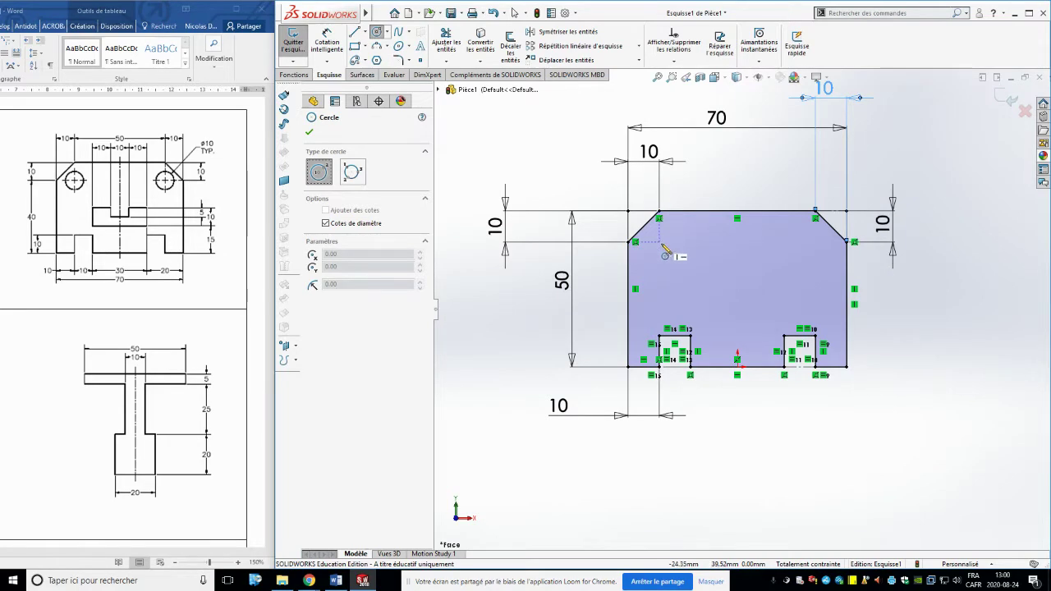
pyautogui.click(659, 241)
pyautogui.click(672, 250)
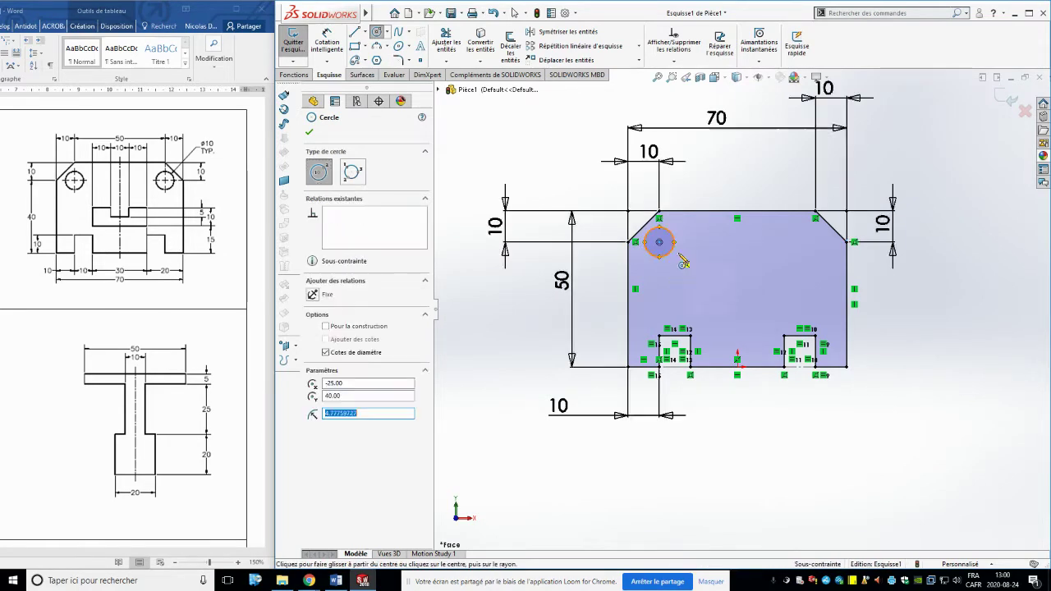
pyautogui.click(816, 241)
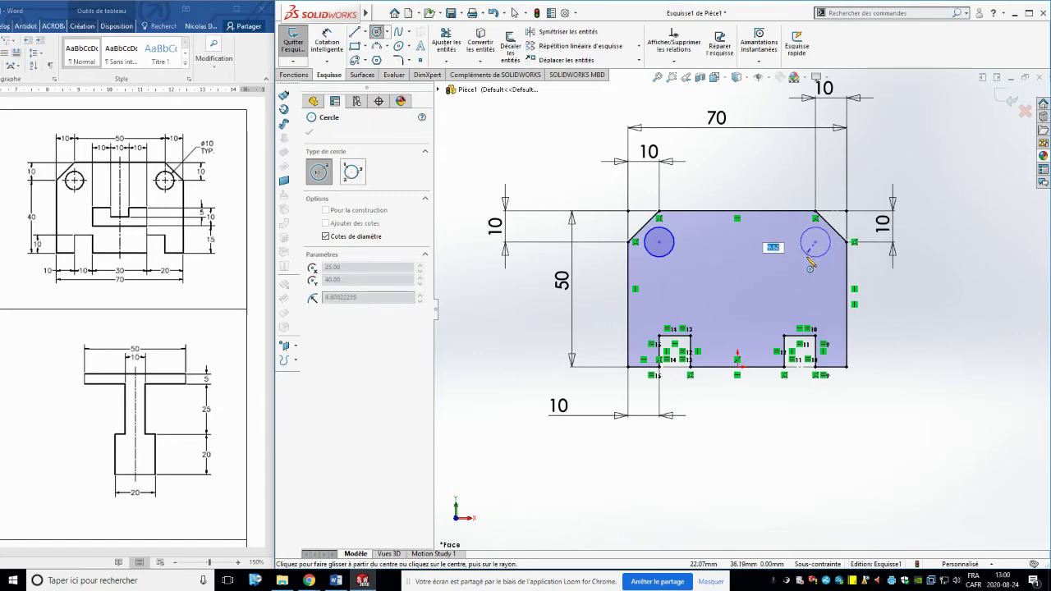
pyautogui.click(811, 256)
pyautogui.press('Escape')
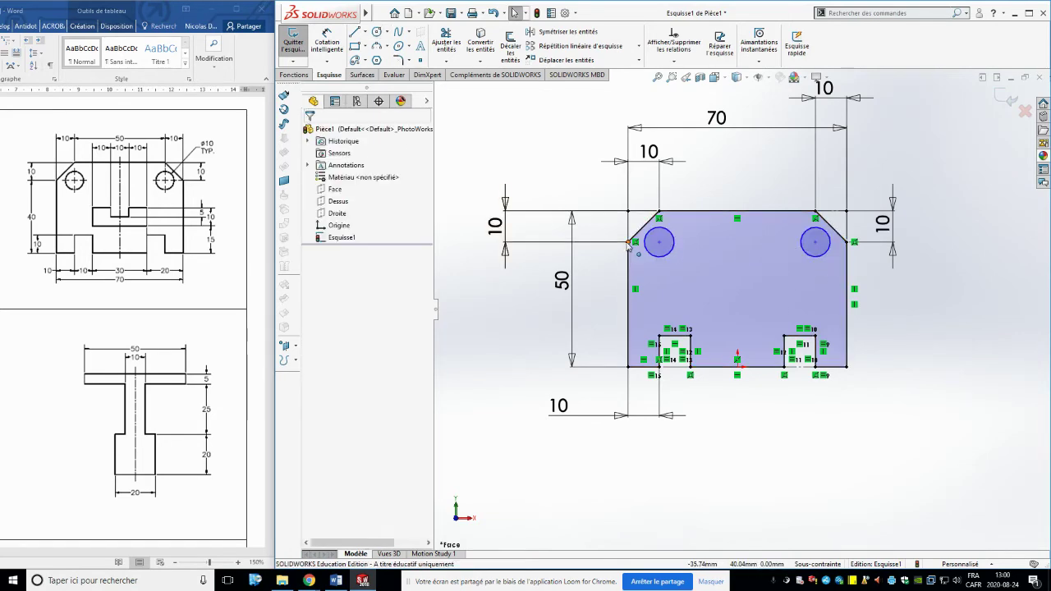
# - Apply a horizontal relation between the left chamfer's lower endpoint and both circle centres
pyautogui.click(656, 243)
pyautogui.keyDown('ctrl'); pyautogui.click(659, 244); pyautogui.keyUp('ctrl')
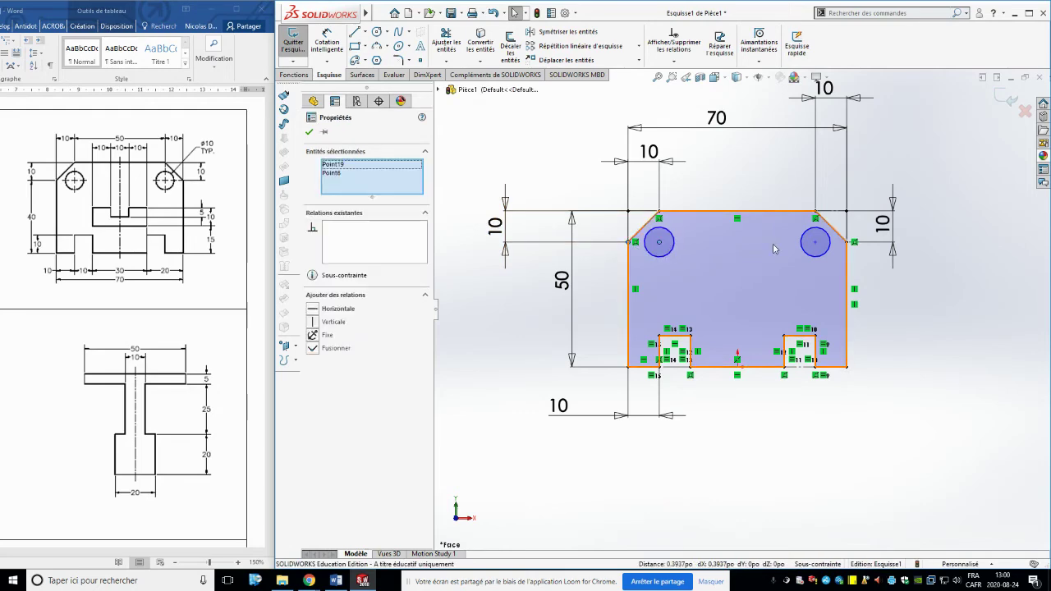
pyautogui.keyDown('ctrl'); pyautogui.click(814, 241); pyautogui.keyUp('ctrl')
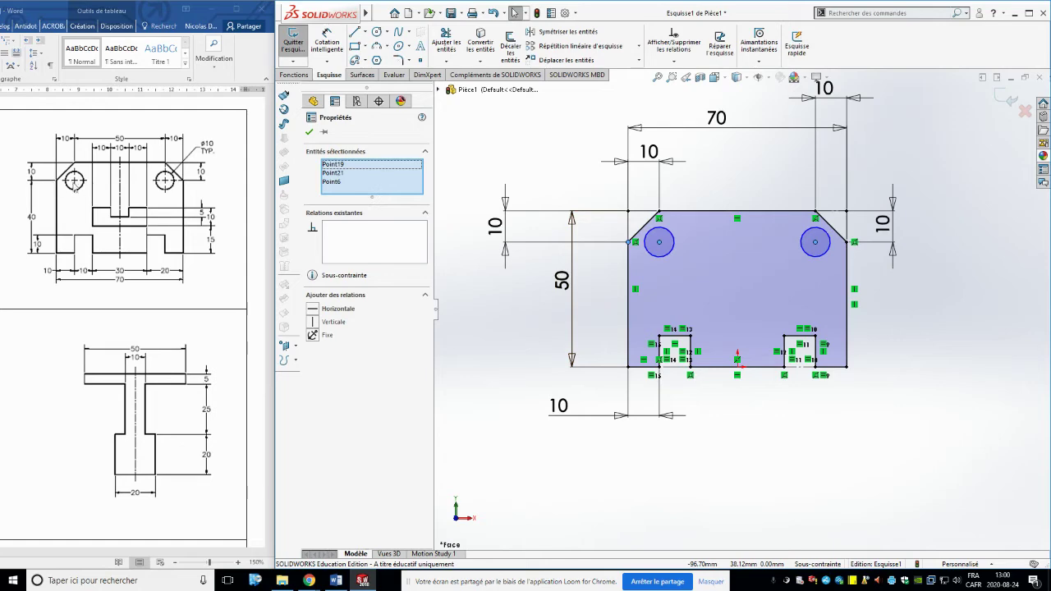
pyautogui.click(313, 309)
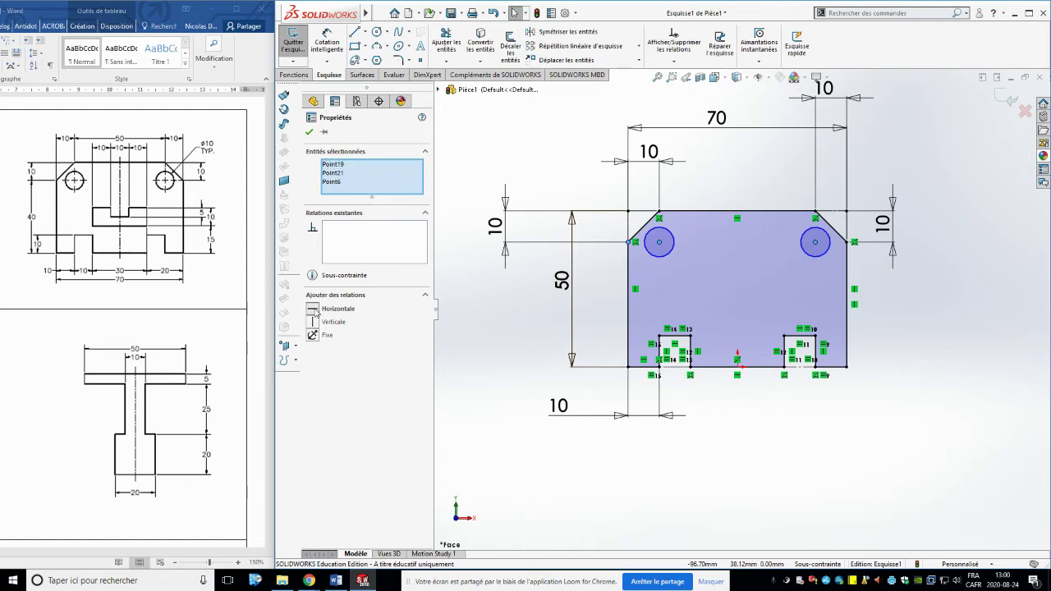
pyautogui.click(499, 304)
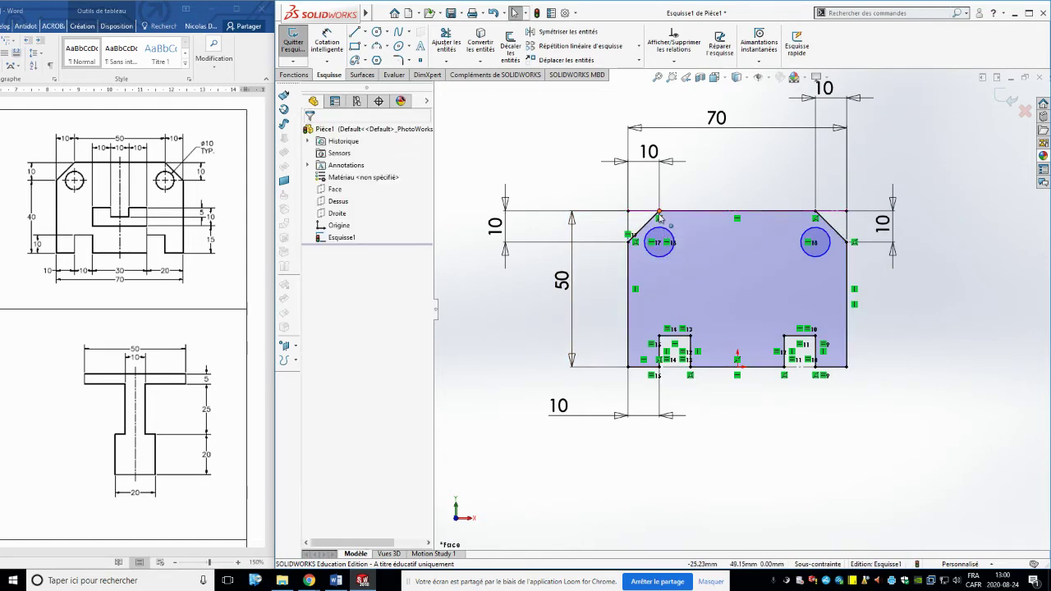
# - Apply vertical relations between each chamfer's upper endpoint and the centre of the circle below it
pyautogui.click(658, 212)
pyautogui.keyDown('ctrl'); pyautogui.click(659, 243); pyautogui.keyUp('ctrl')
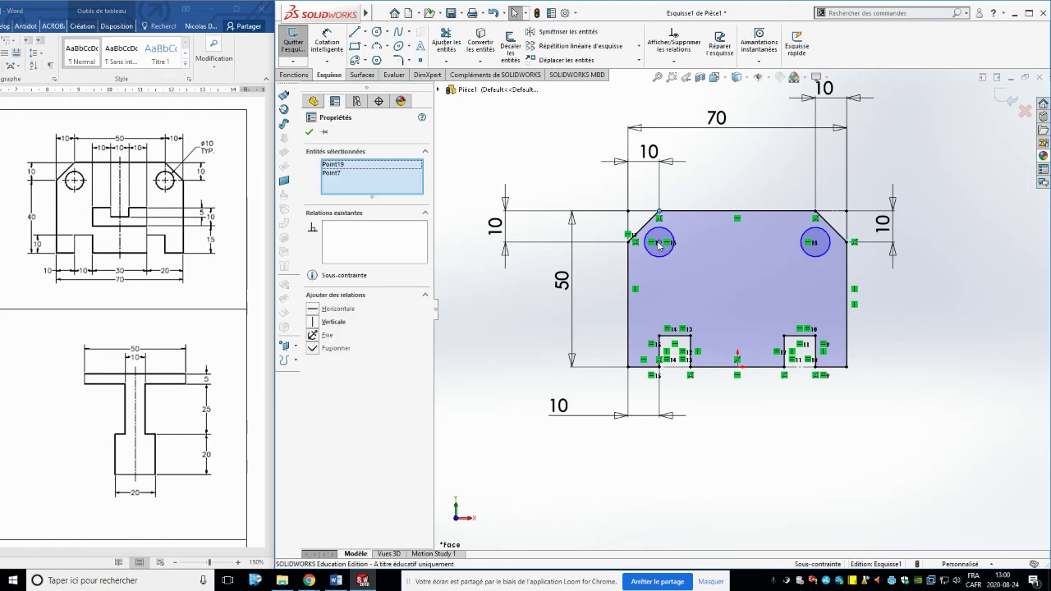
pyautogui.click(732, 242)
pyautogui.press('Escape')
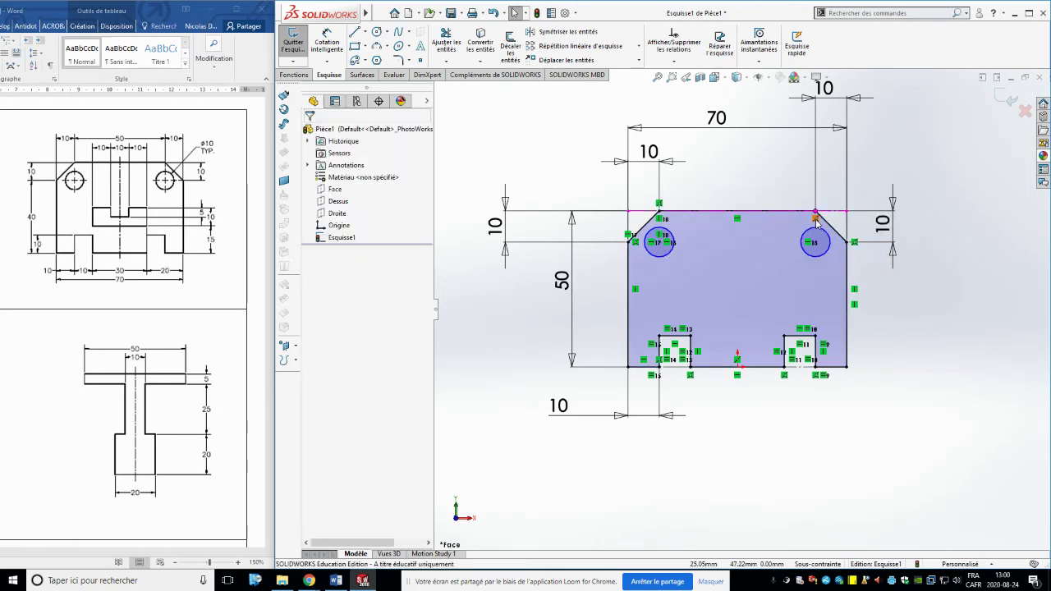
pyautogui.click(818, 246)
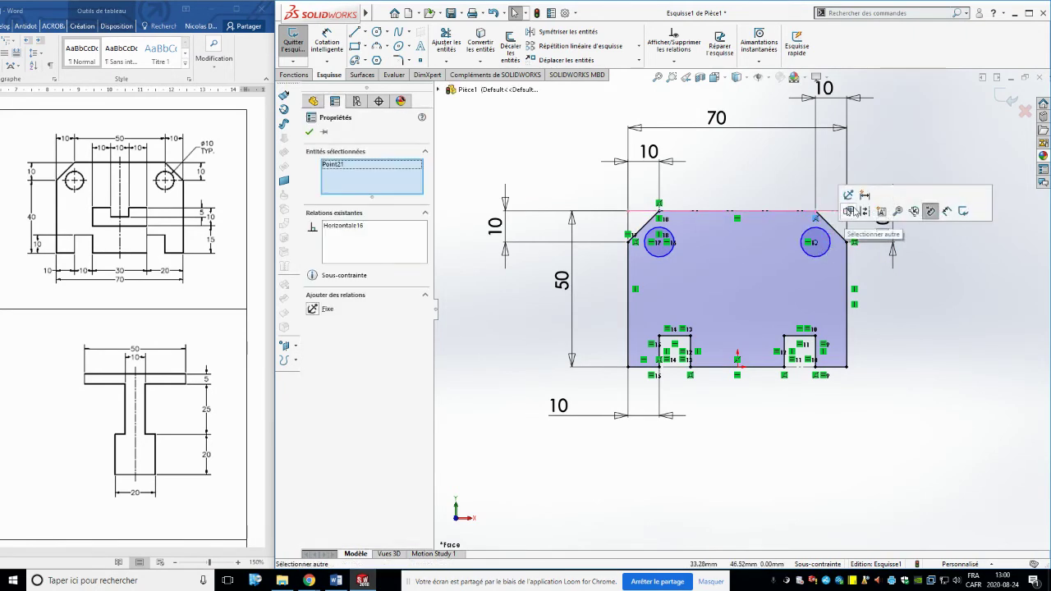
pyautogui.press('Escape')
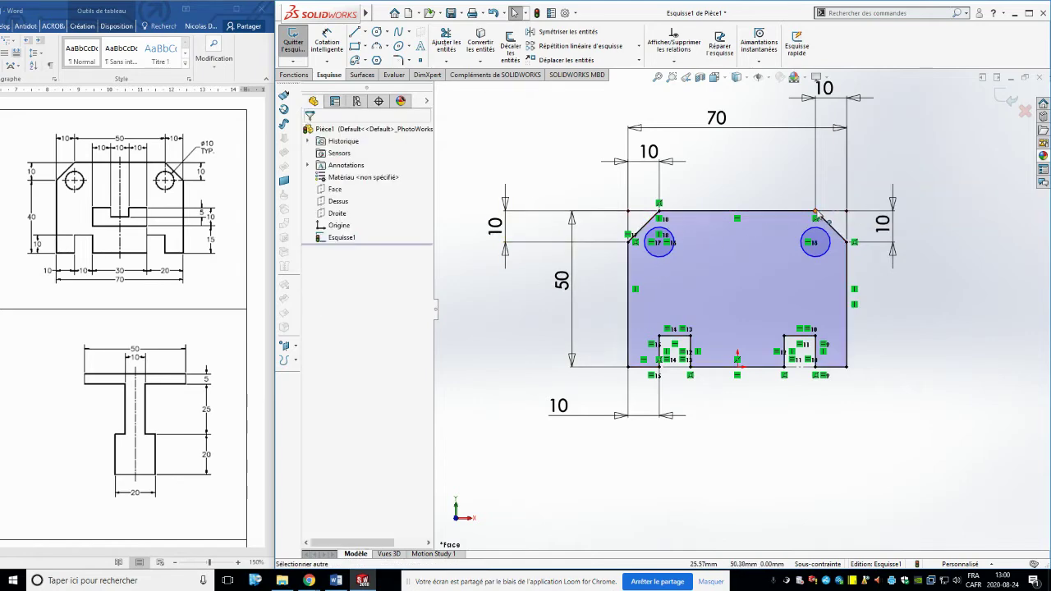
pyautogui.click(815, 242)
pyautogui.keyDown('ctrl'); pyautogui.click(815, 211); pyautogui.keyUp('ctrl')
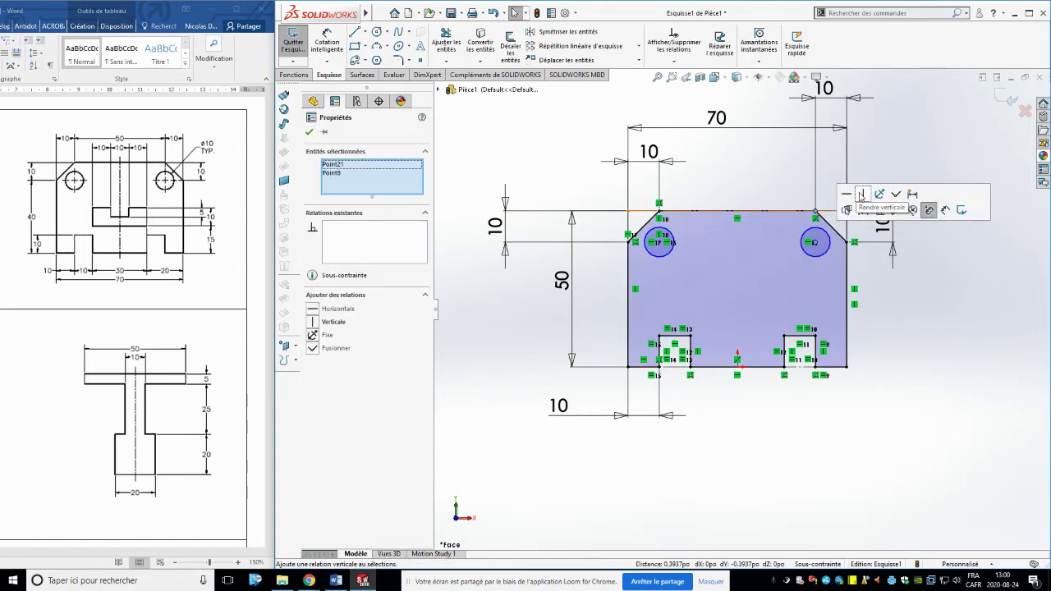
pyautogui.click(863, 197)
pyautogui.press('Escape')
# - Dimension the right circle's diameter to 10 mm
pyautogui.moveTo(919, 335); pyautogui.dragTo(874, 259, button='right')
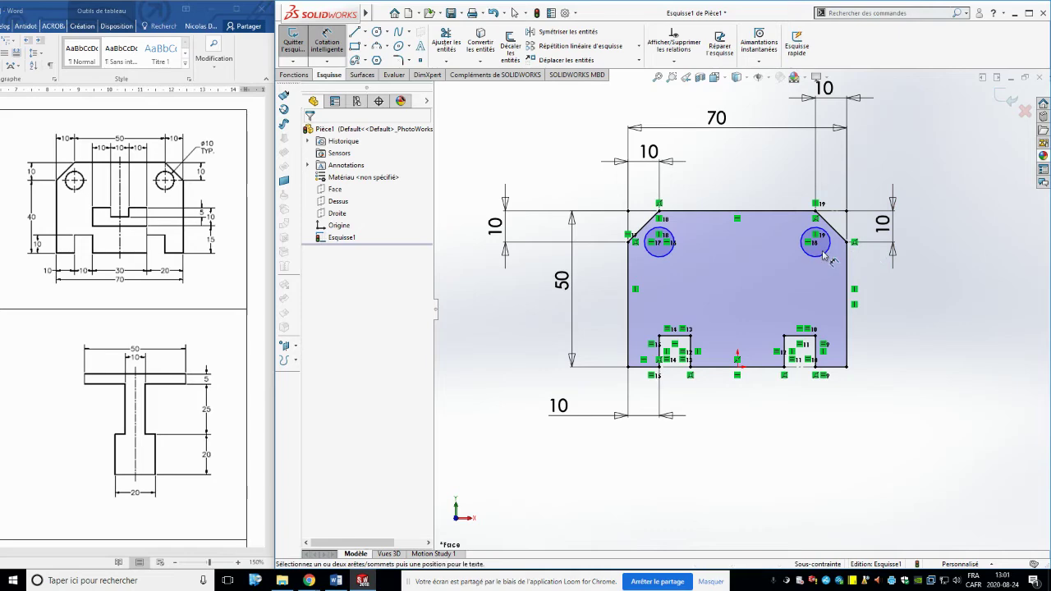
pyautogui.click(824, 255)
pyautogui.click(849, 299)
pyautogui.write('1')
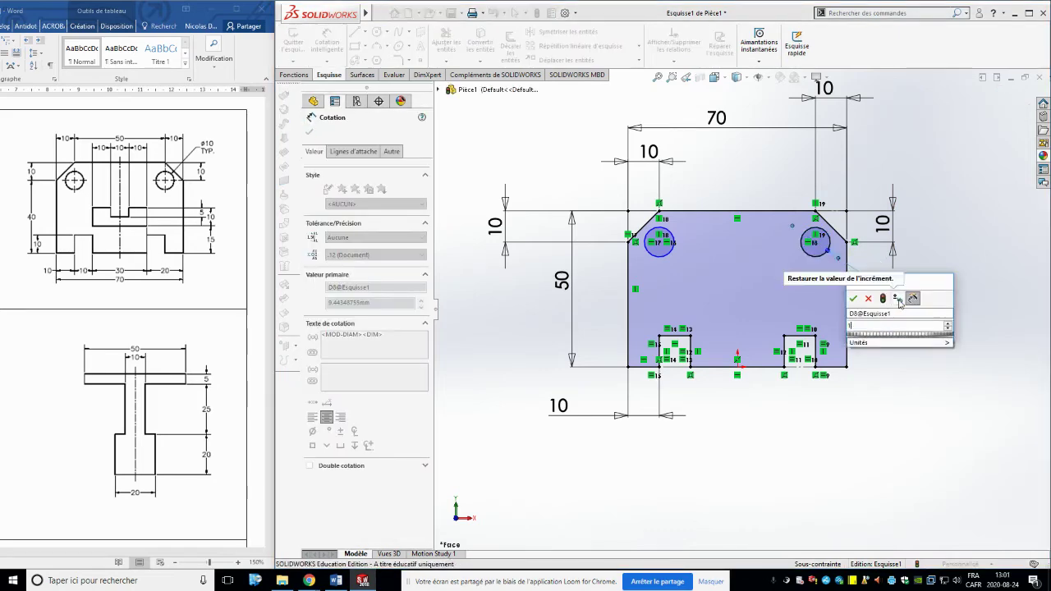
pyautogui.write('0')
pyautogui.press('Return')
pyautogui.press('Escape')
# - Apply an equal relation between the right and left circles
pyautogui.click(818, 253)
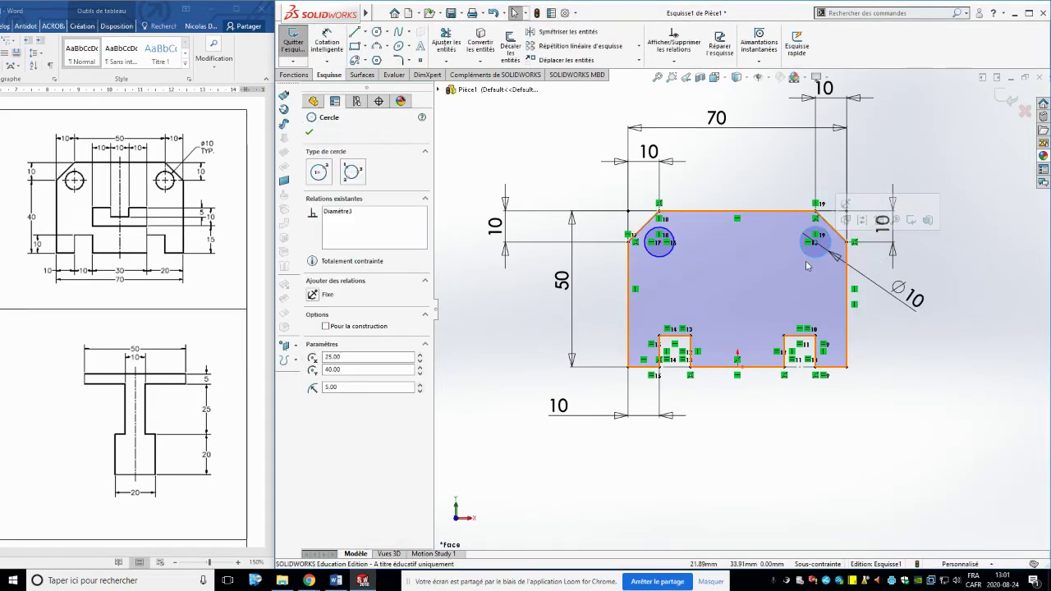
pyautogui.keyDown('ctrl'); pyautogui.click(661, 256); pyautogui.keyUp('ctrl')
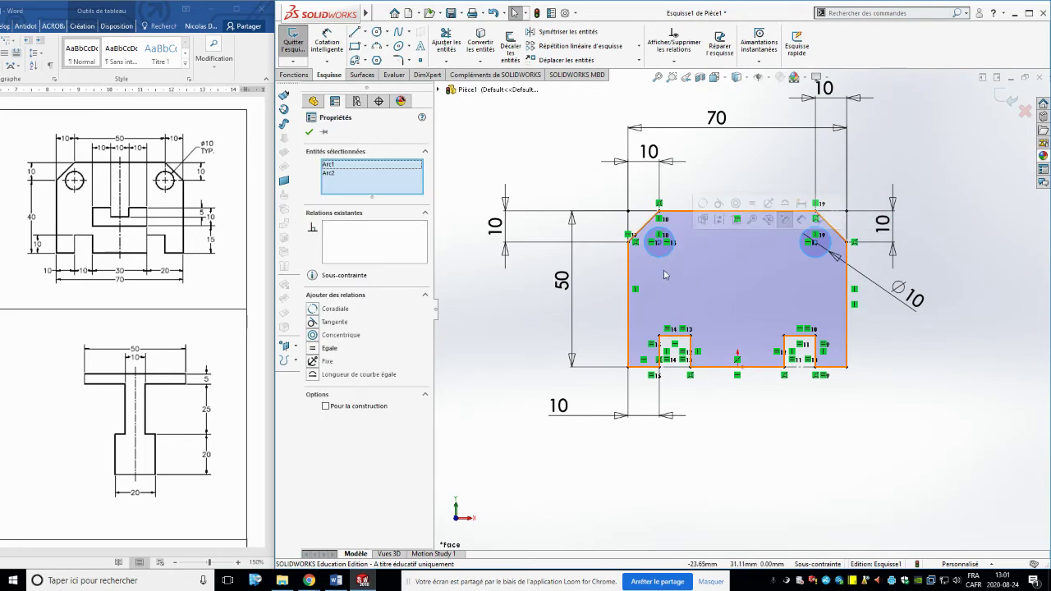
pyautogui.click(313, 352)
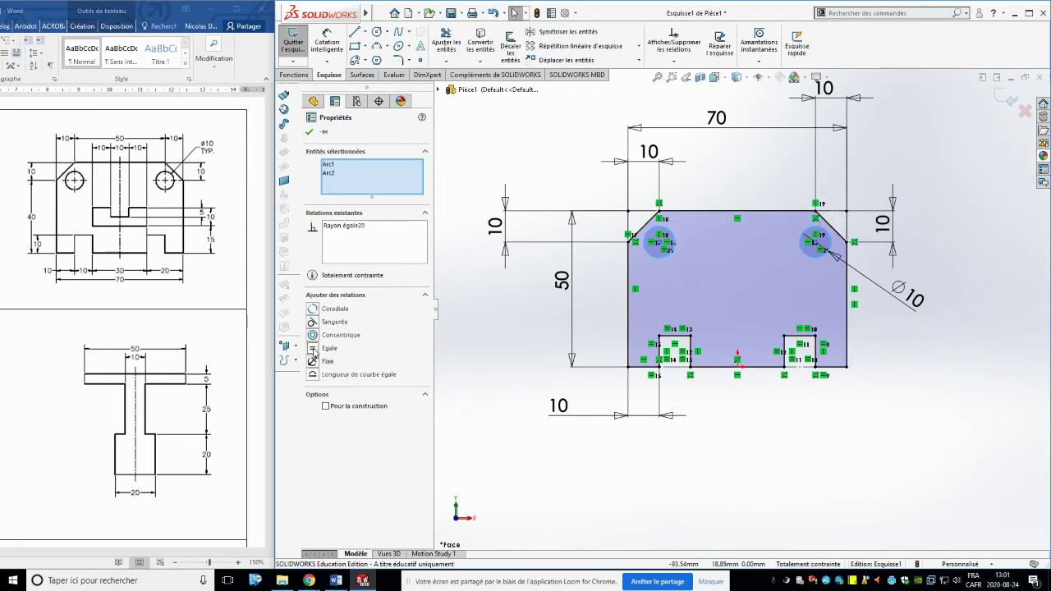
pyautogui.click(437, 402)
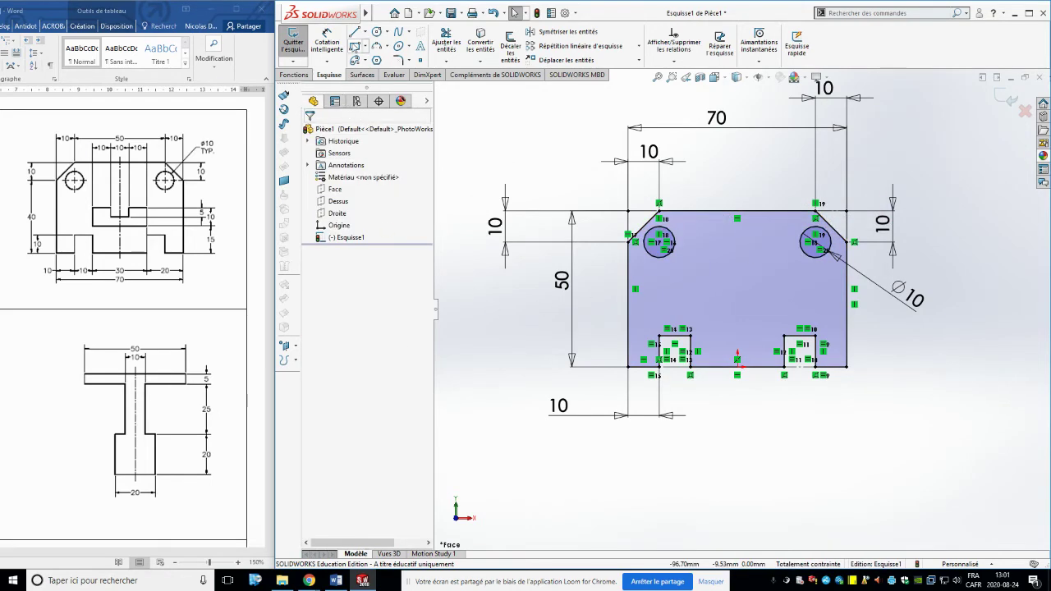
# - Draw a closed U-shaped line profile with an open-top central notch, its bottom edge about 17.8 mm above the base and between the two bottom notches
pyautogui.click(355, 32)
pyautogui.click(694, 283)
pyautogui.click(694, 311)
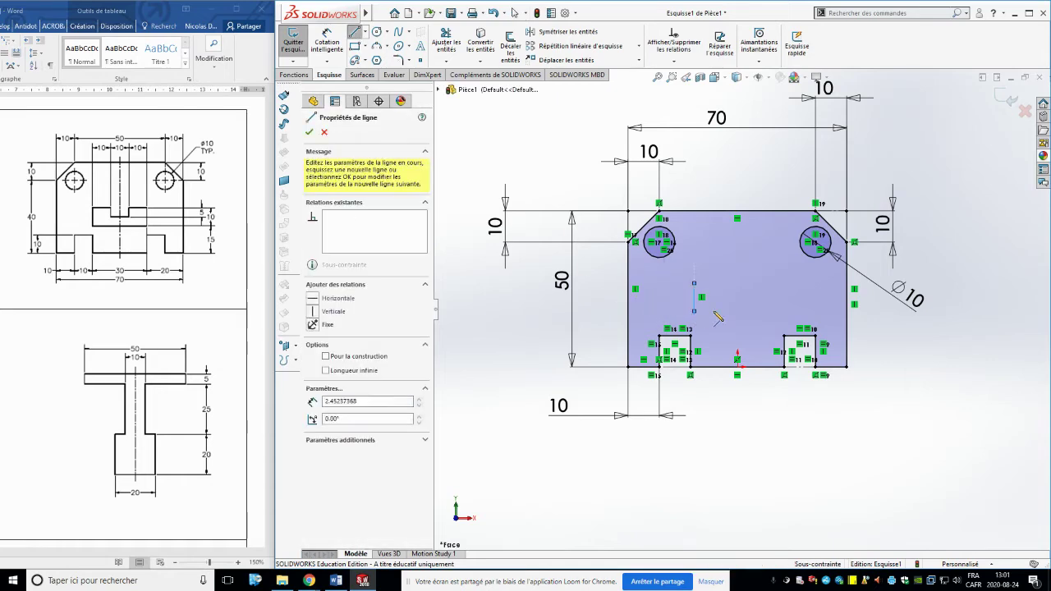
pyautogui.click(785, 311)
pyautogui.click(785, 283)
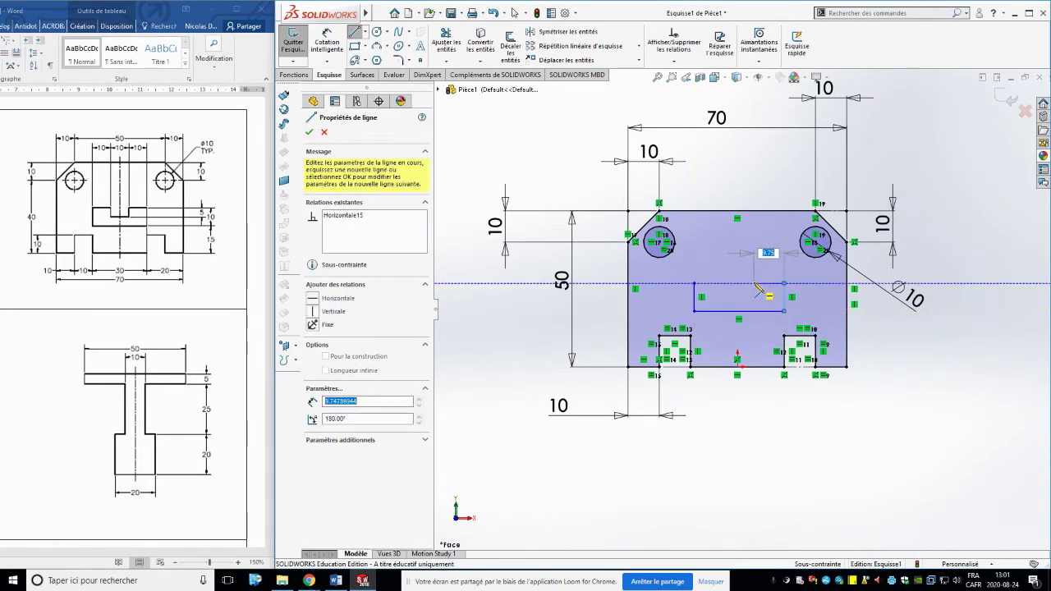
pyautogui.click(753, 283)
pyautogui.click(754, 297)
pyautogui.click(724, 297)
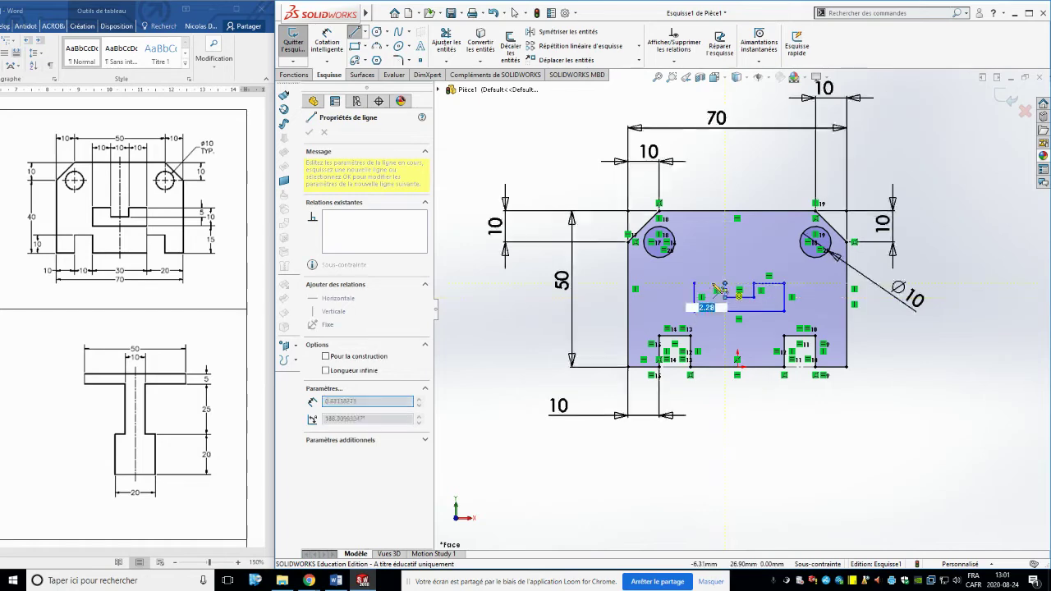
pyautogui.click(724, 283)
pyautogui.press('Escape')
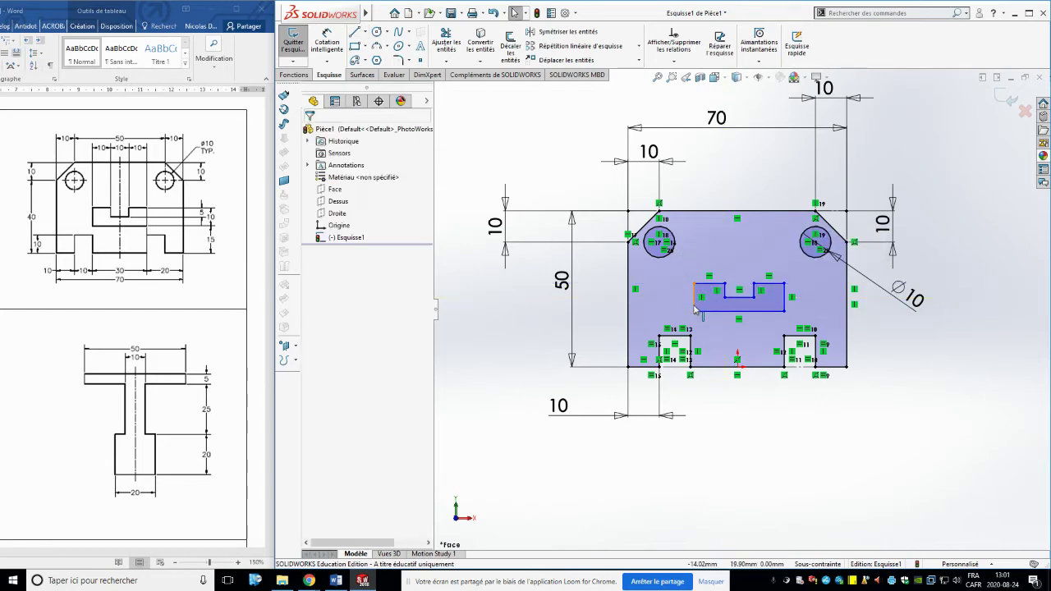
# - Make the U-profile's outer left and right sides collinear with the inner sides of the left and right bottom notches
pyautogui.click(693, 306)
pyautogui.keyDown('ctrl'); pyautogui.click(691, 343); pyautogui.keyUp('ctrl')
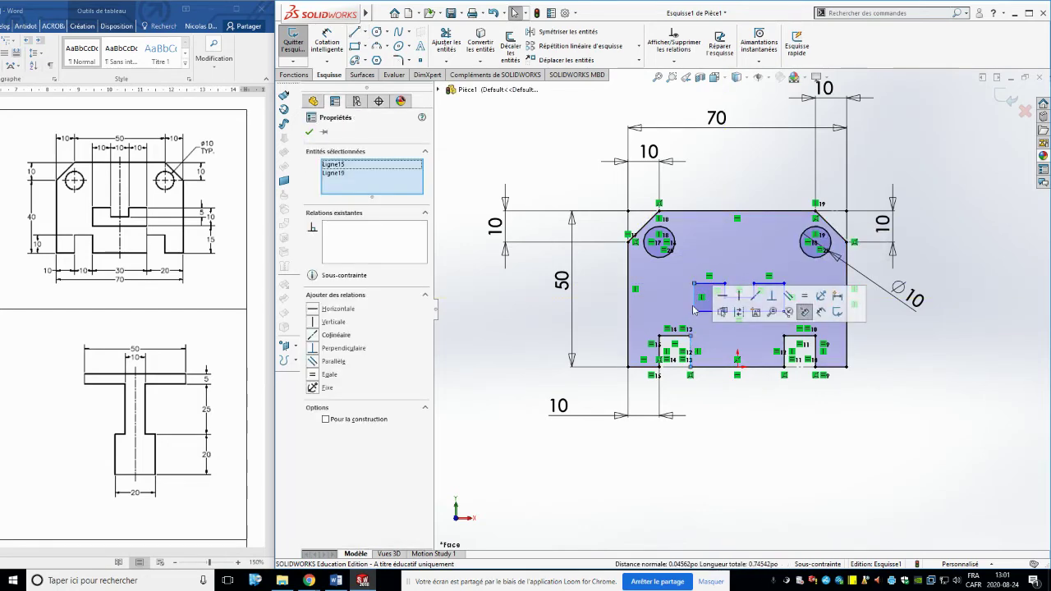
pyautogui.click(755, 296)
pyautogui.press('Escape')
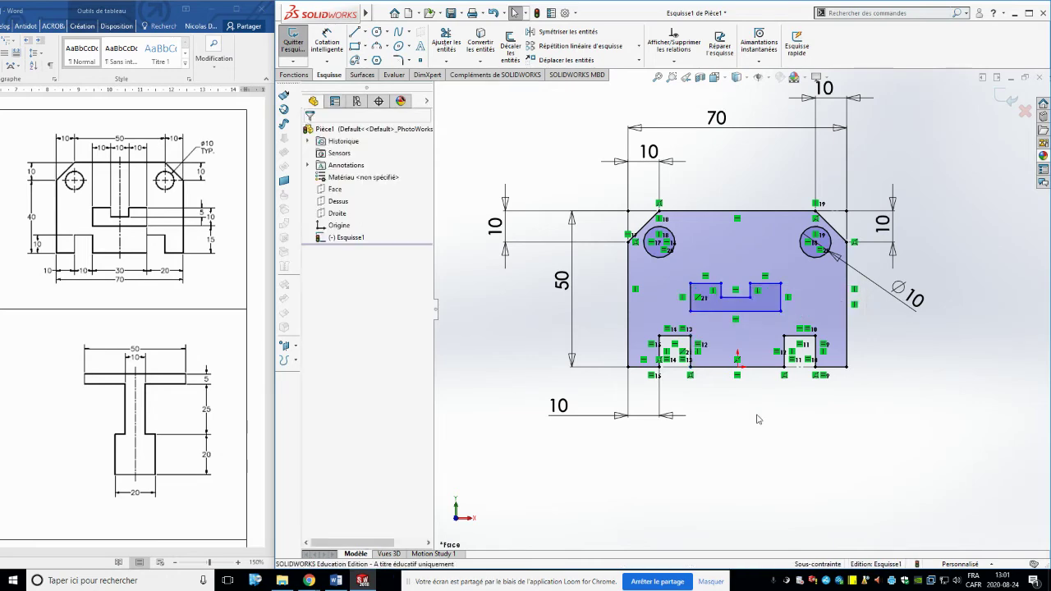
pyautogui.click(784, 345)
pyautogui.keyDown('ctrl'); pyautogui.click(784, 297); pyautogui.keyUp('ctrl')
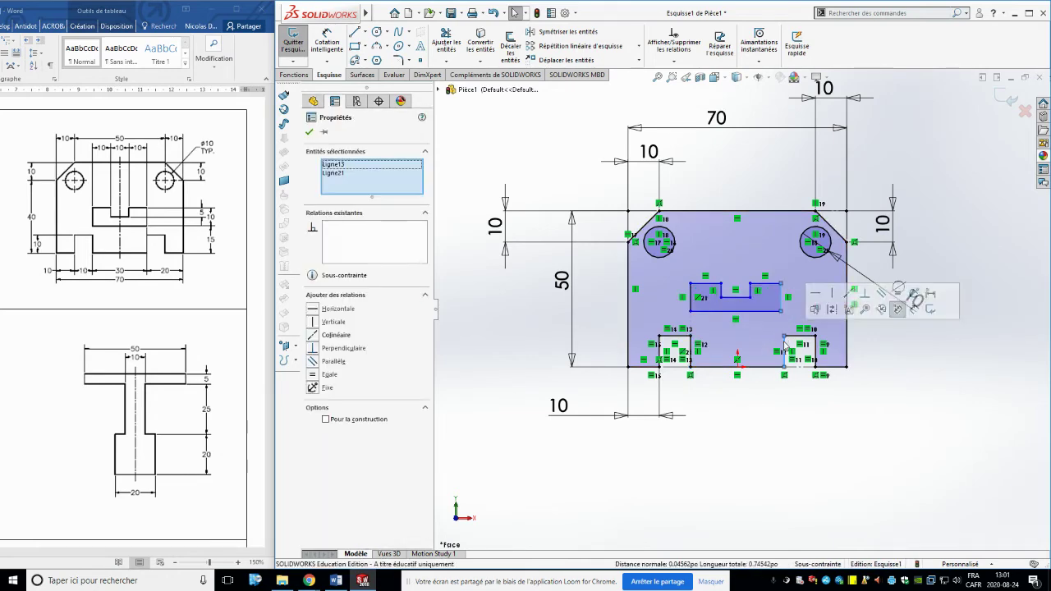
pyautogui.press('Escape')
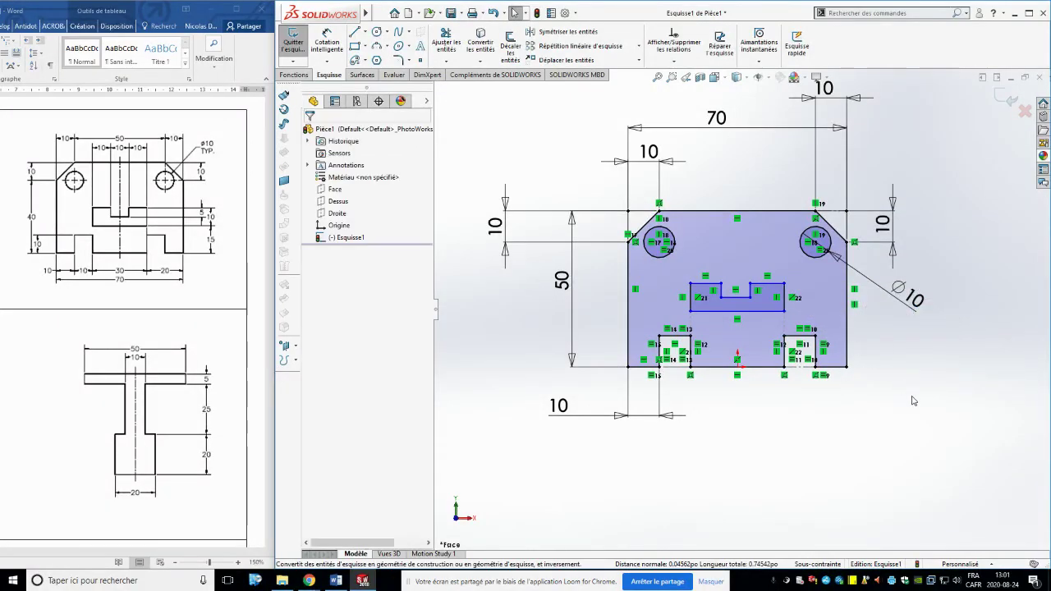
# - Apply an equal relation to the U-profile's two upper segments and its central notch floor
pyautogui.click(706, 285)
pyautogui.keyDown('ctrl'); pyautogui.click(761, 285); pyautogui.keyUp('ctrl')
pyautogui.keyDown('ctrl'); pyautogui.click(765, 286); pyautogui.keyUp('ctrl')
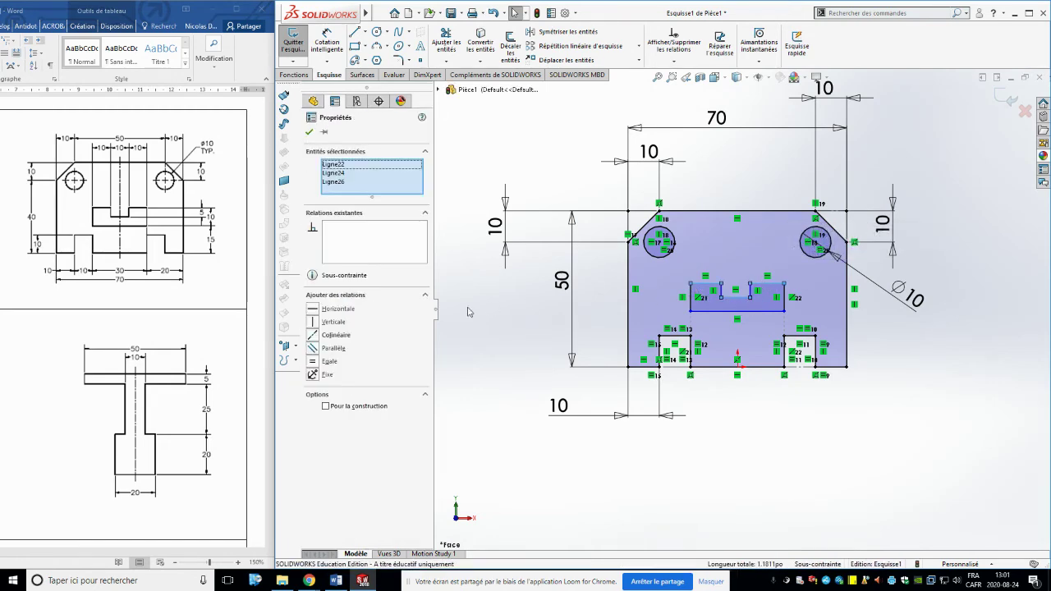
pyautogui.click(318, 362)
pyautogui.click(943, 430)
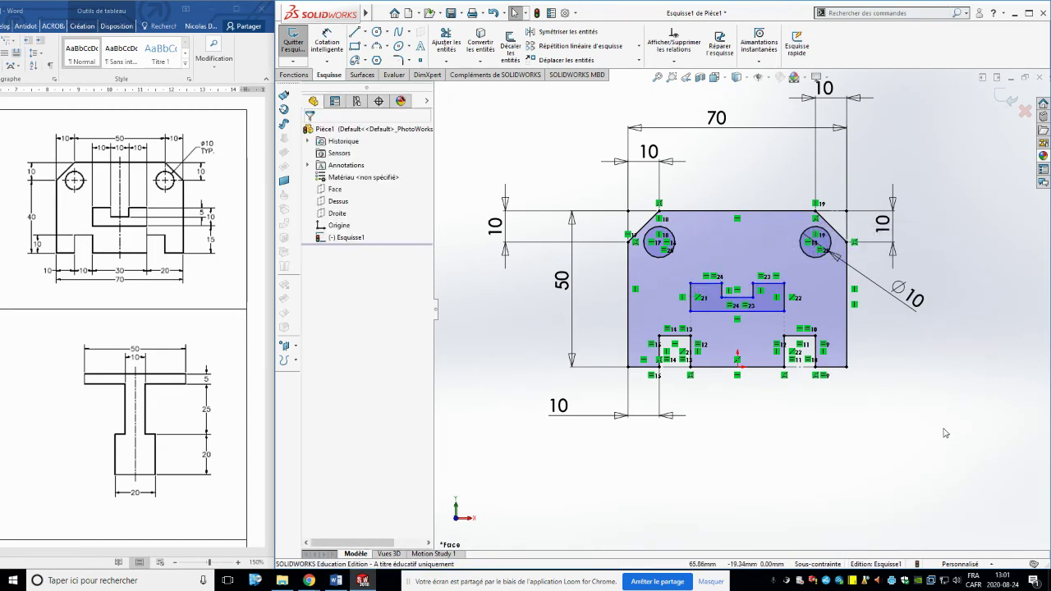
# - Try adding a redundant horizontal dimension to the U-profile's right upper segment, delete it and inspect the segment's length parameter
pyautogui.moveTo(943, 430); pyautogui.dragTo(945, 345, button='right')
pyautogui.click(772, 285)
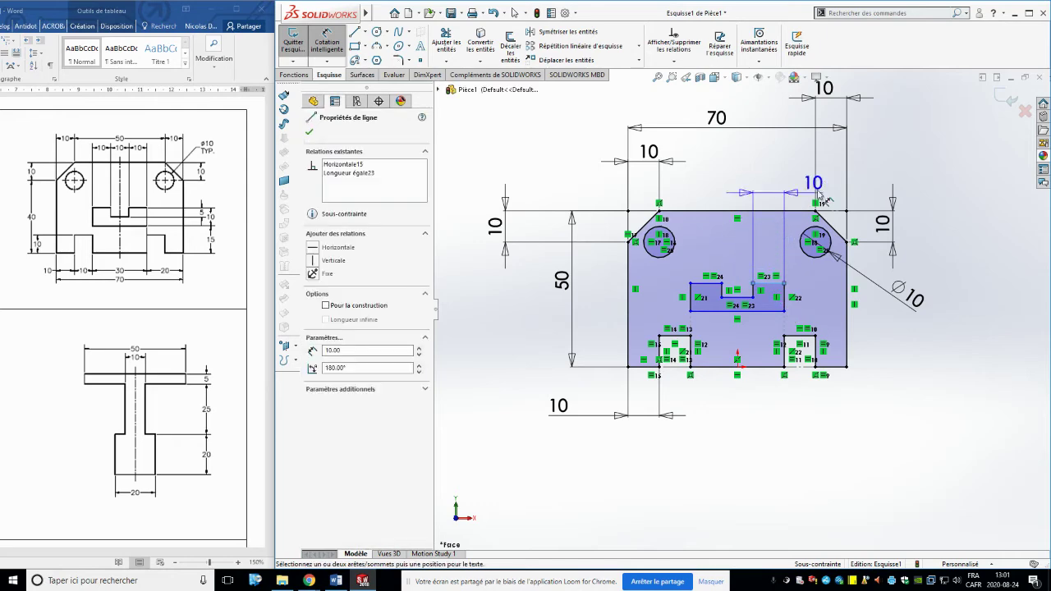
pyautogui.click(900, 164)
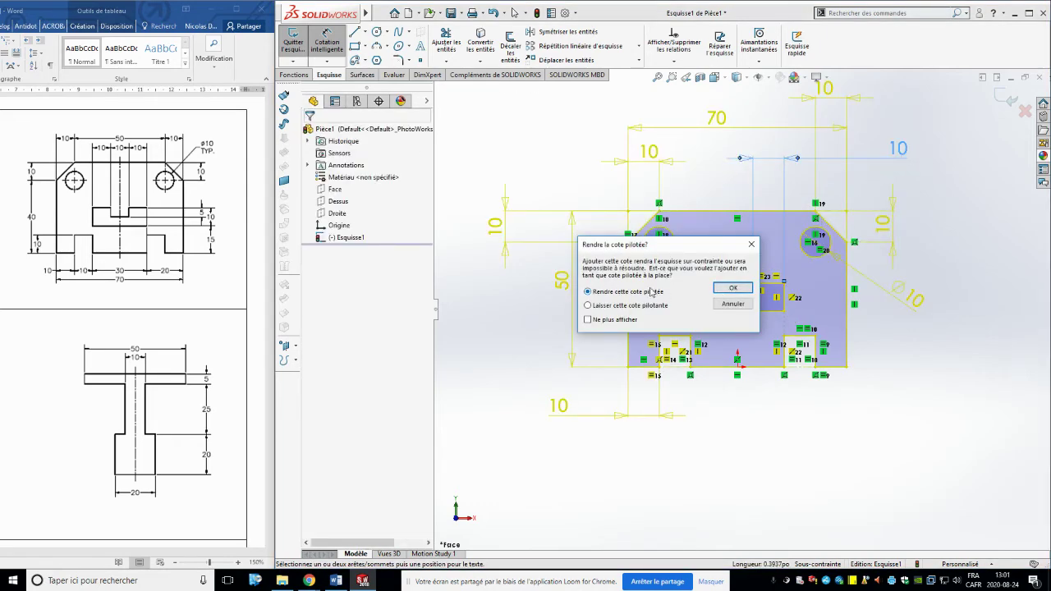
pyautogui.moveTo(719, 246)
pyautogui.mouseDown()
pyautogui.moveTo(518, 272)
pyautogui.moveTo(399, 316)
pyautogui.mouseUp()
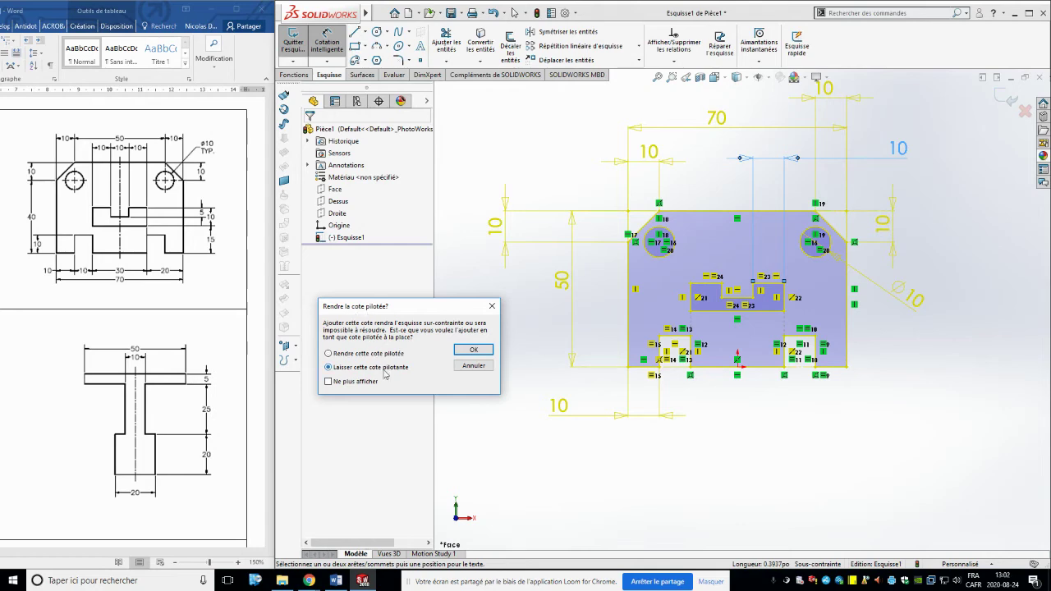
pyautogui.click(463, 352)
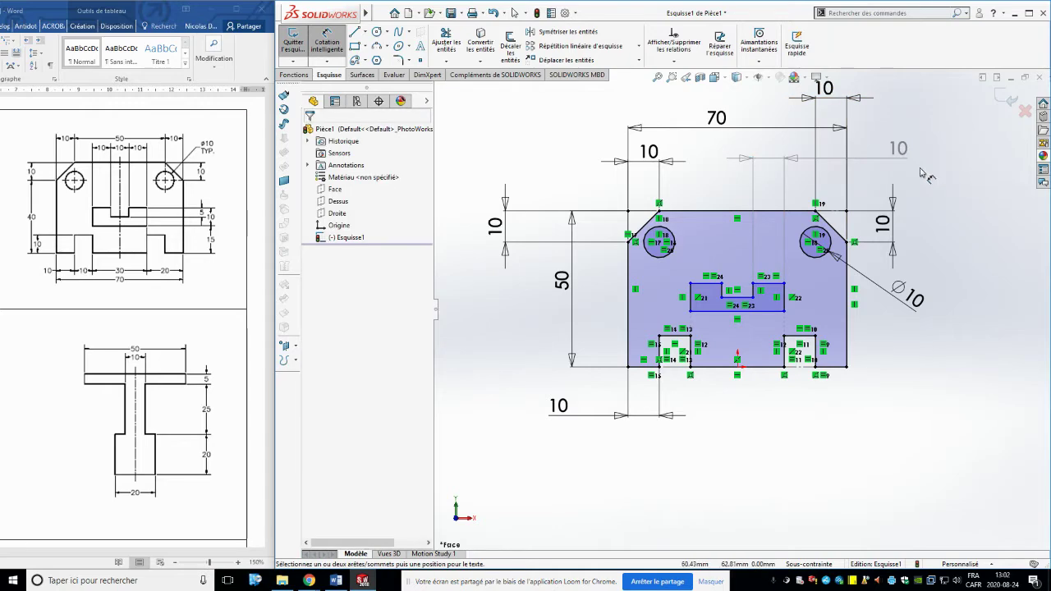
pyautogui.press('Escape')
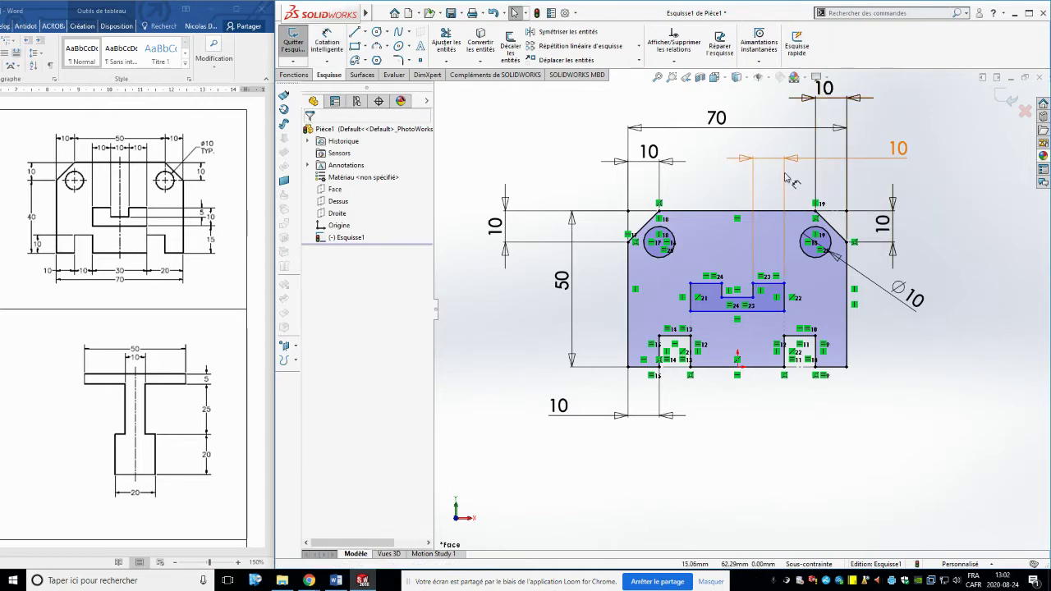
pyautogui.click(784, 174)
pyautogui.press('Delete')
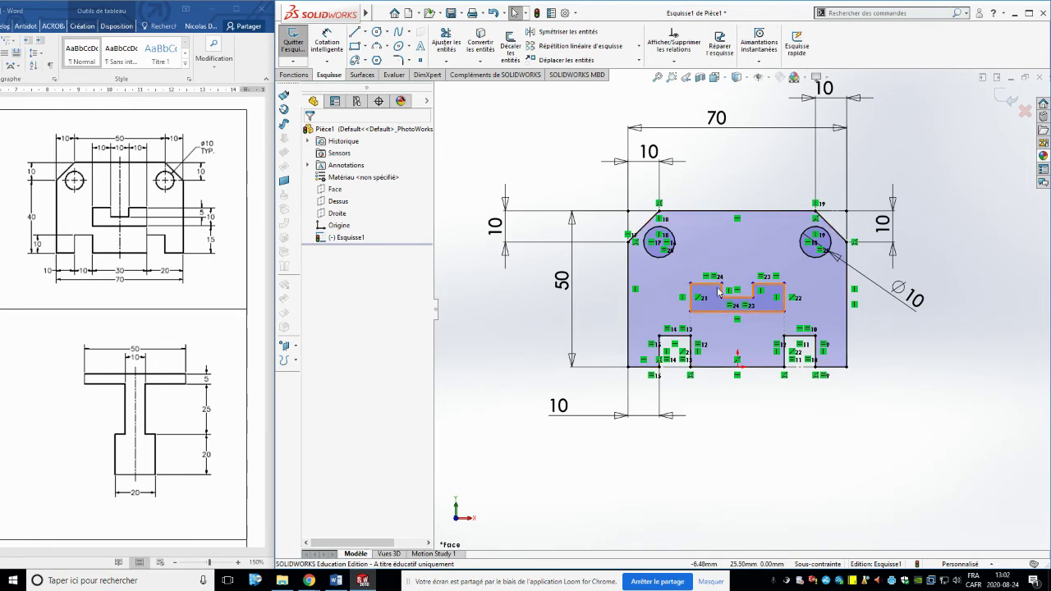
pyautogui.click(765, 285)
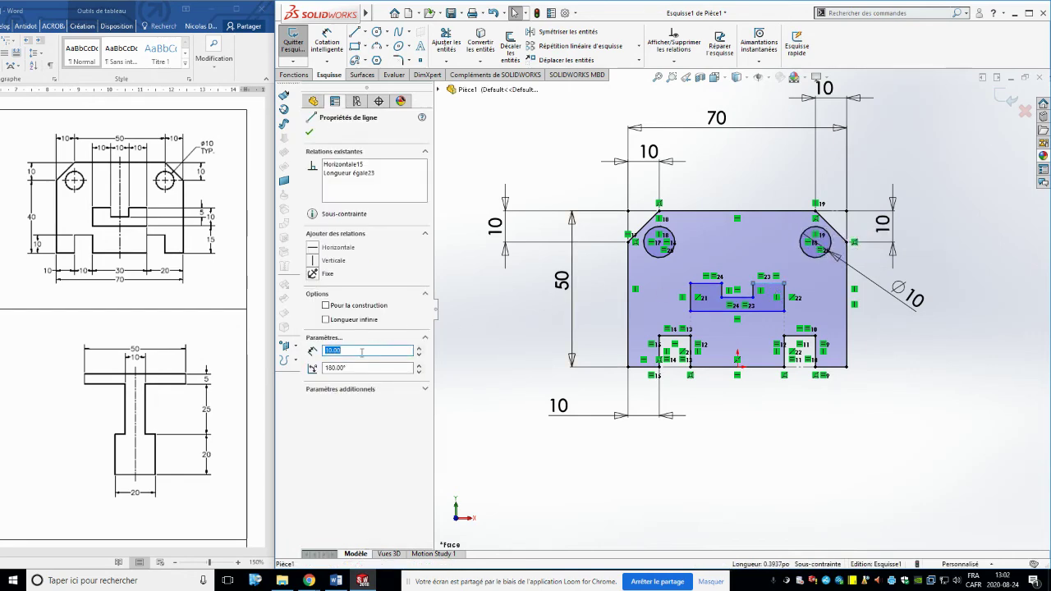
pyautogui.press('Escape')
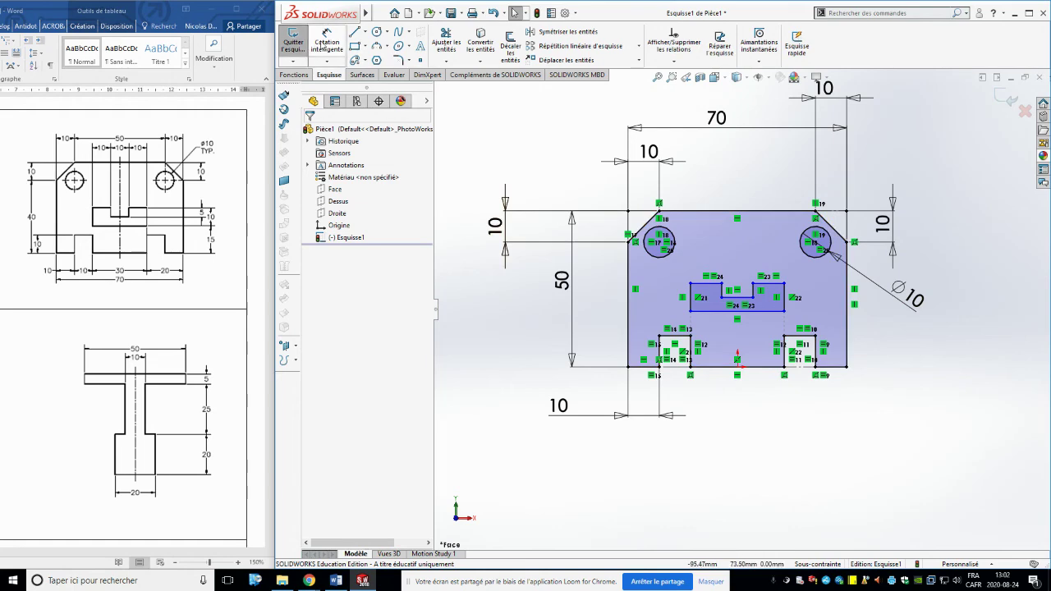
pyautogui.click(324, 45)
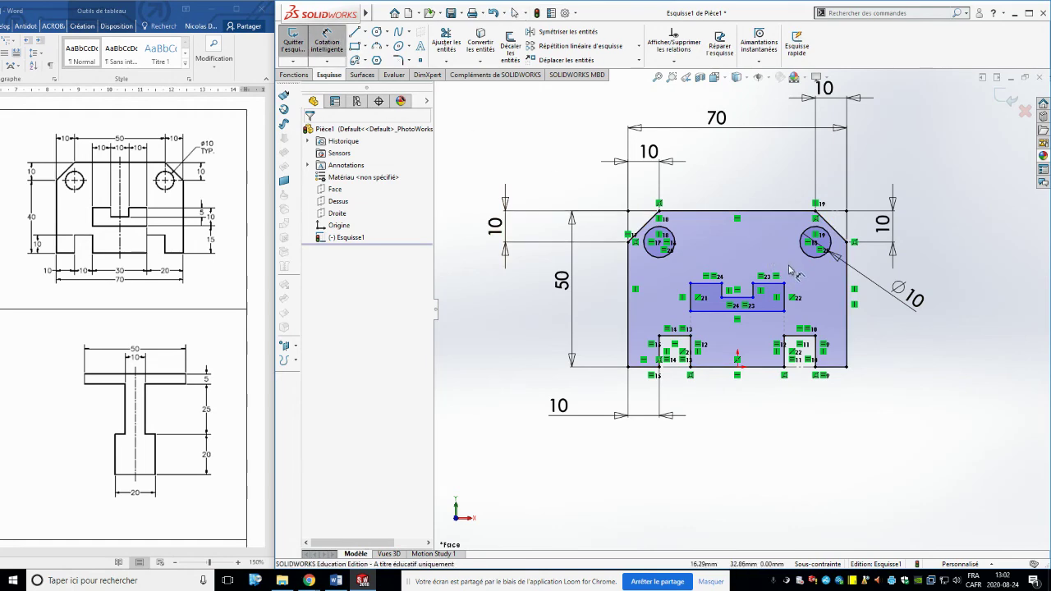
pyautogui.click(779, 313)
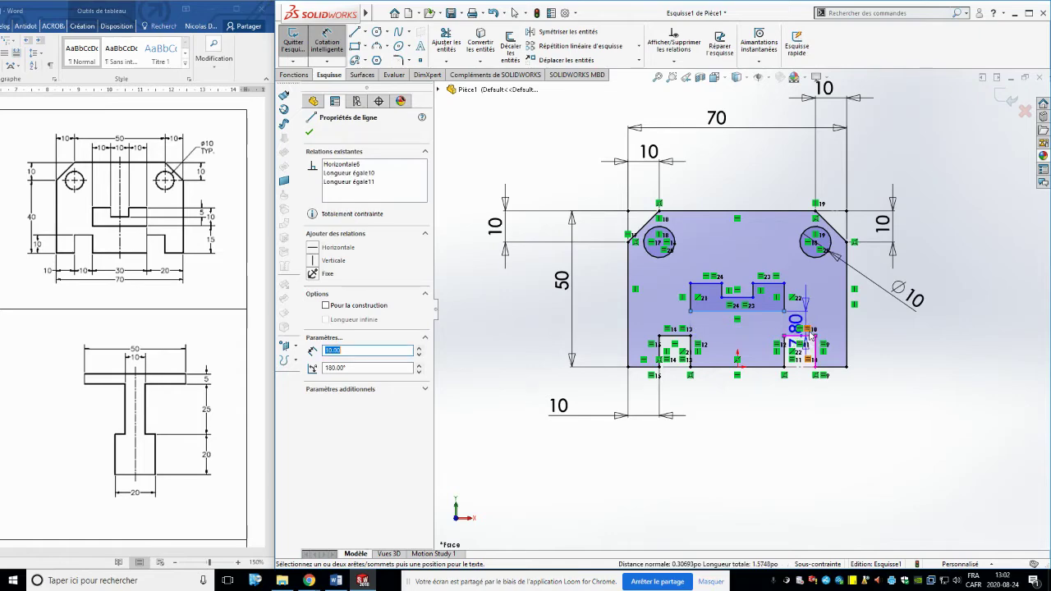
pyautogui.click(808, 335)
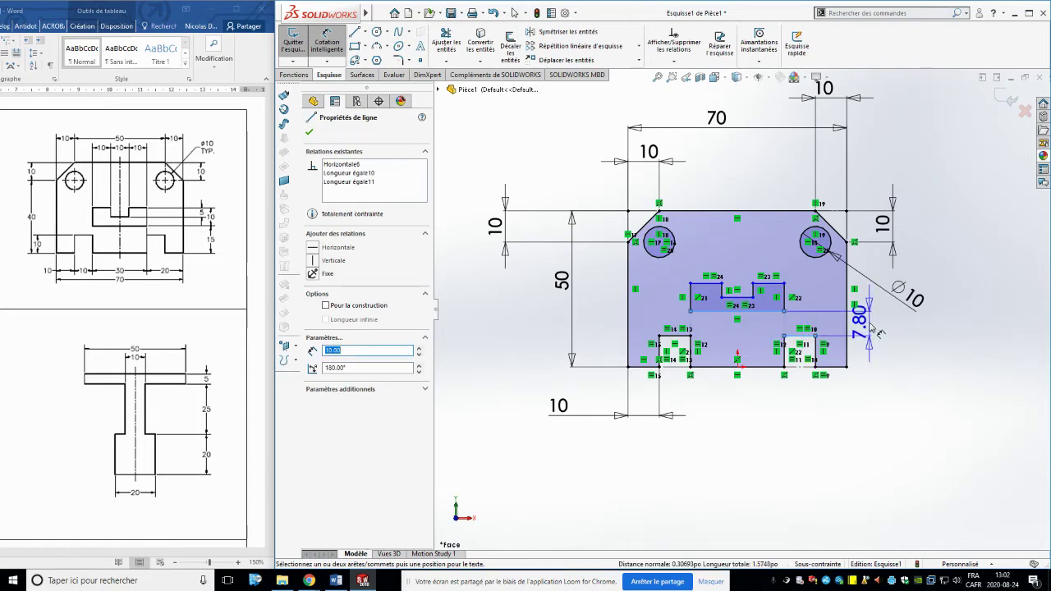
pyautogui.press('Escape')
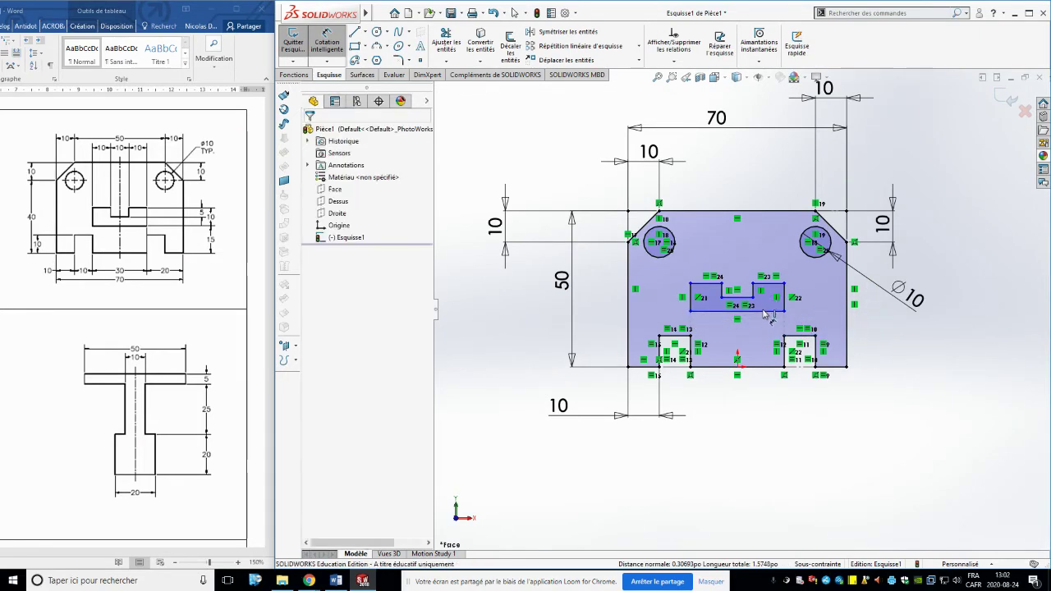
# - Dimension the U-profile's bottom edge 15 mm above the base line of the part
pyautogui.click(769, 311)
pyautogui.click(831, 366)
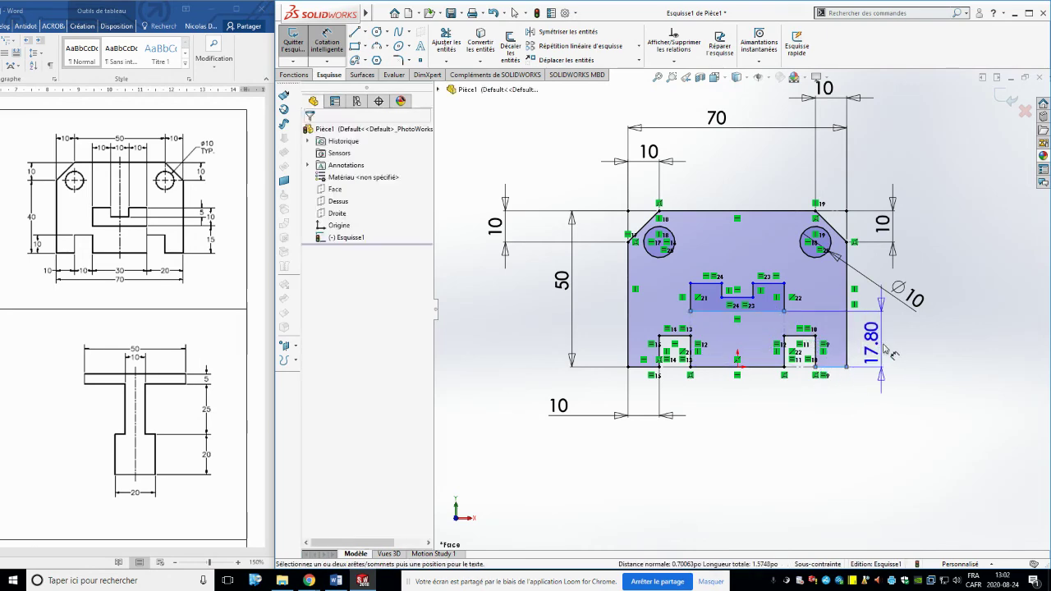
pyautogui.click(886, 352)
pyautogui.write('15')
pyautogui.press('Return')
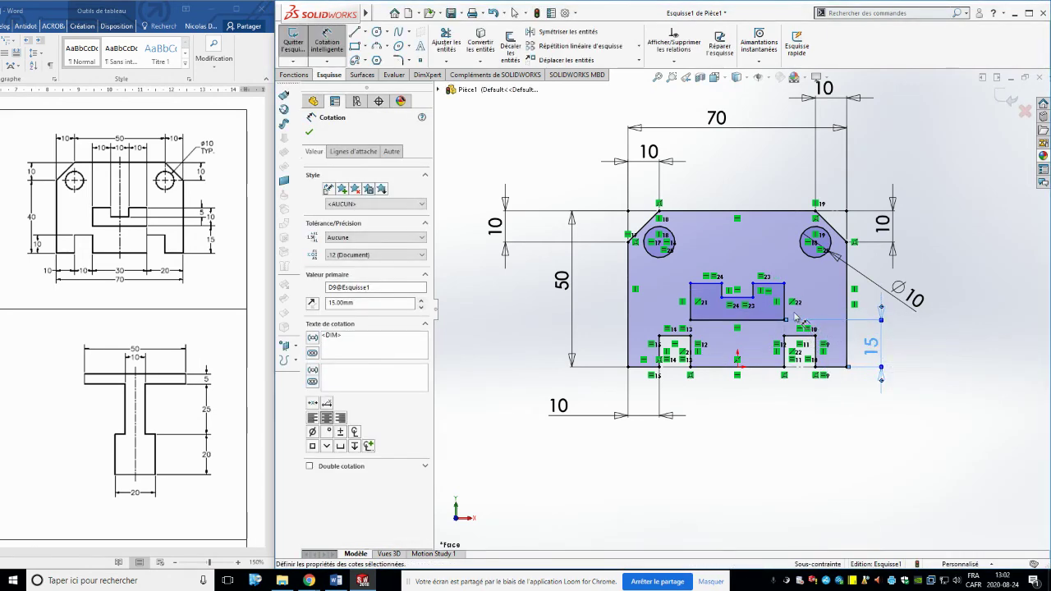
# - Dimension the U-profile's right side with a height of 10 mm
pyautogui.click(785, 305)
pyautogui.click(956, 197)
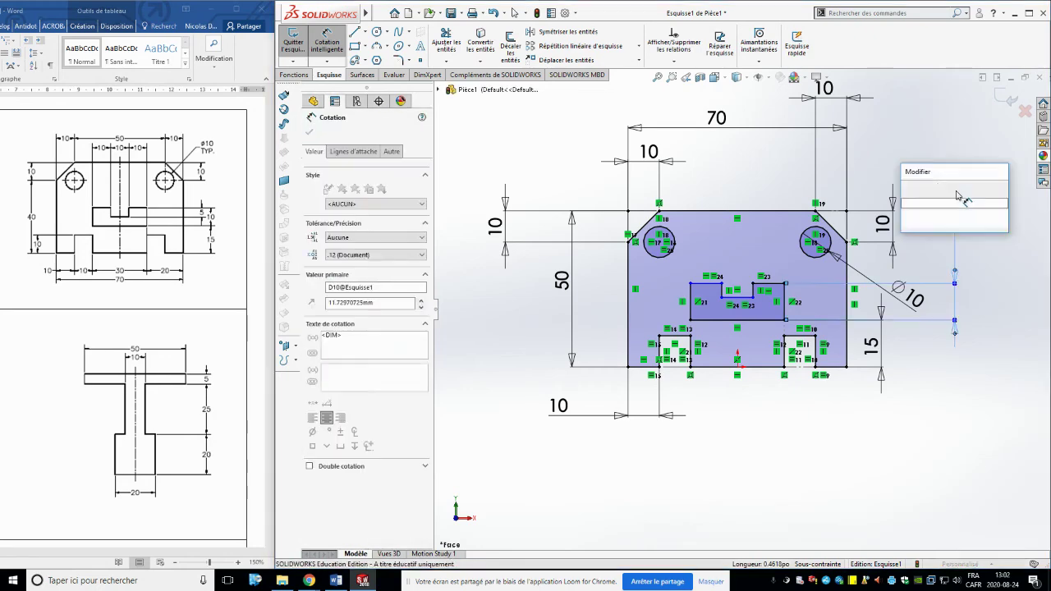
pyautogui.write('10')
pyautogui.press('Return')
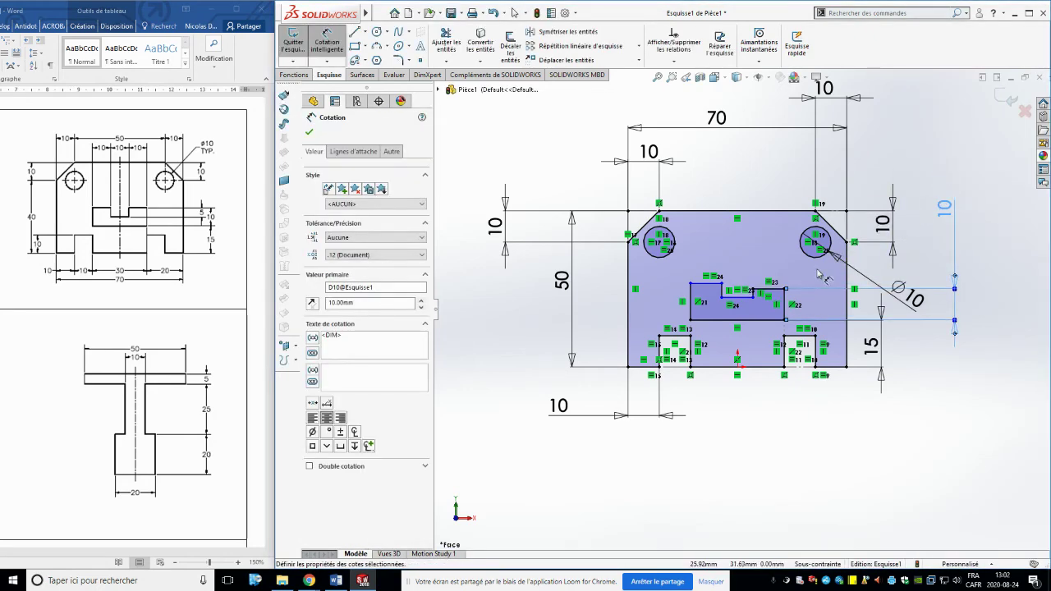
# - Dimension the depth of the U-profile's central notch as 5 mm, from the right upper segment to the notch floor
pyautogui.click(769, 290)
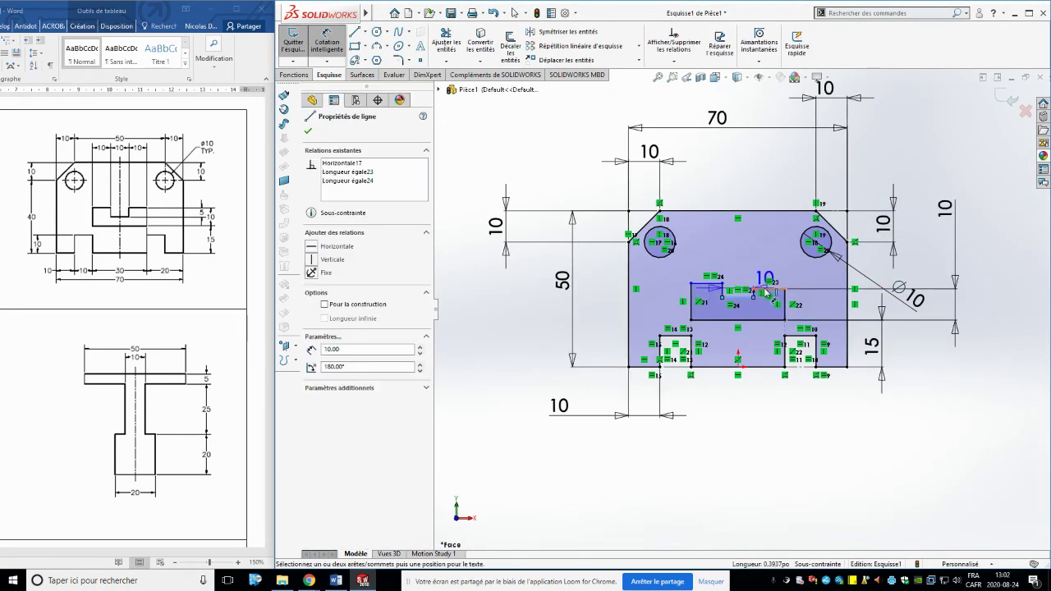
pyautogui.click(819, 242)
pyautogui.click(767, 187)
pyautogui.write('5')
pyautogui.press('Return')
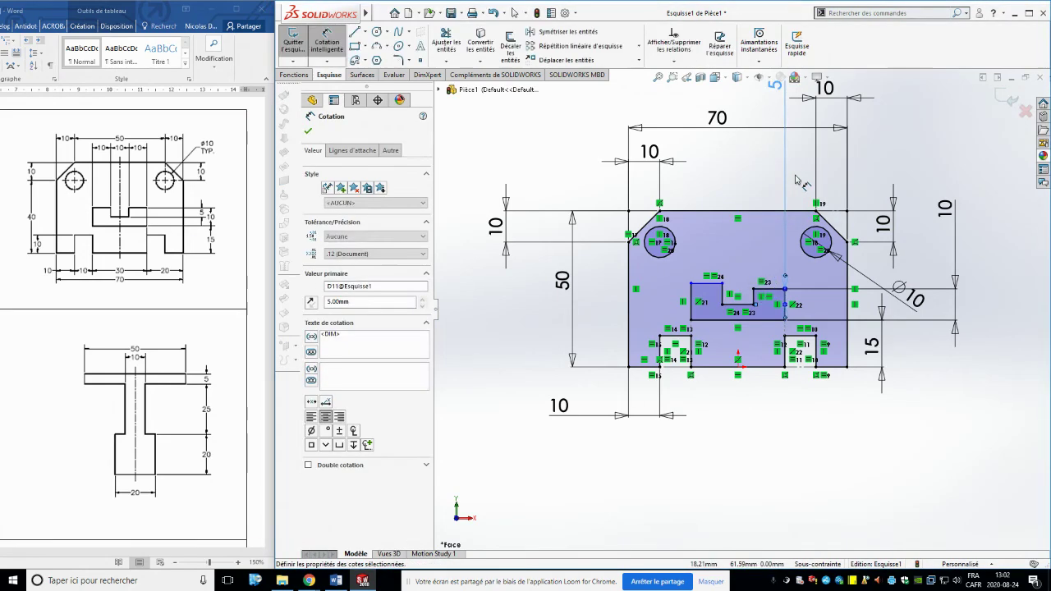
pyautogui.press('Escape')
# - Make the U-profile's right and left upper segments collinear
pyautogui.click(769, 289)
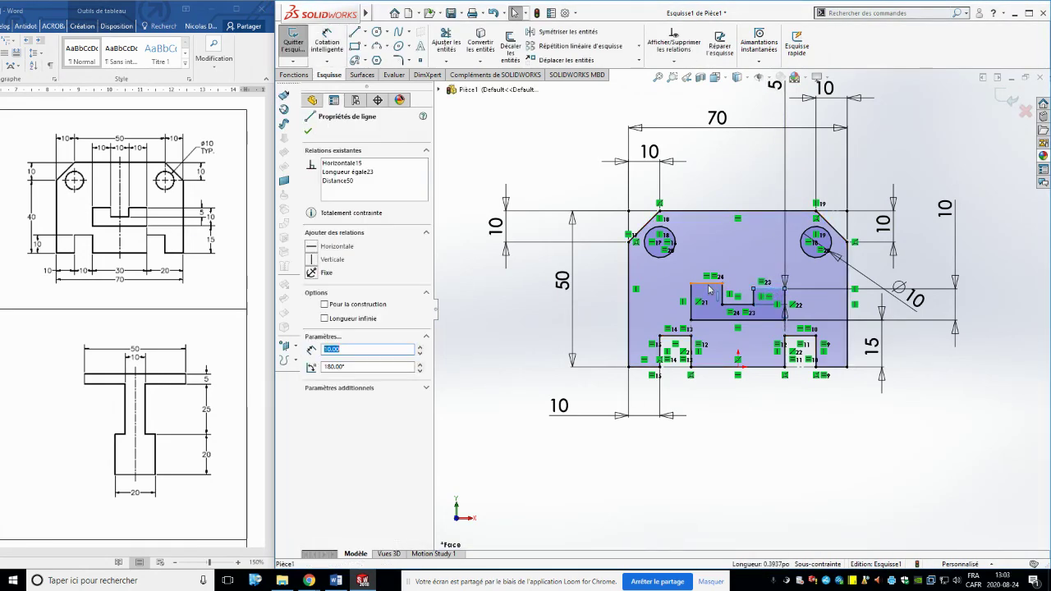
pyautogui.keyDown('ctrl'); pyautogui.click(707, 282); pyautogui.keyUp('ctrl')
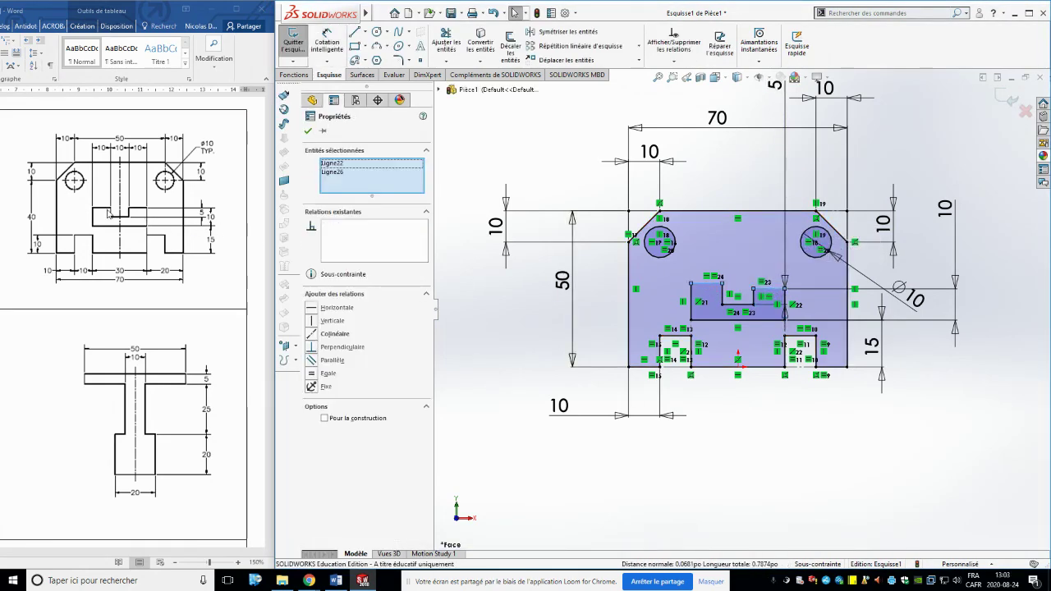
pyautogui.click(312, 334)
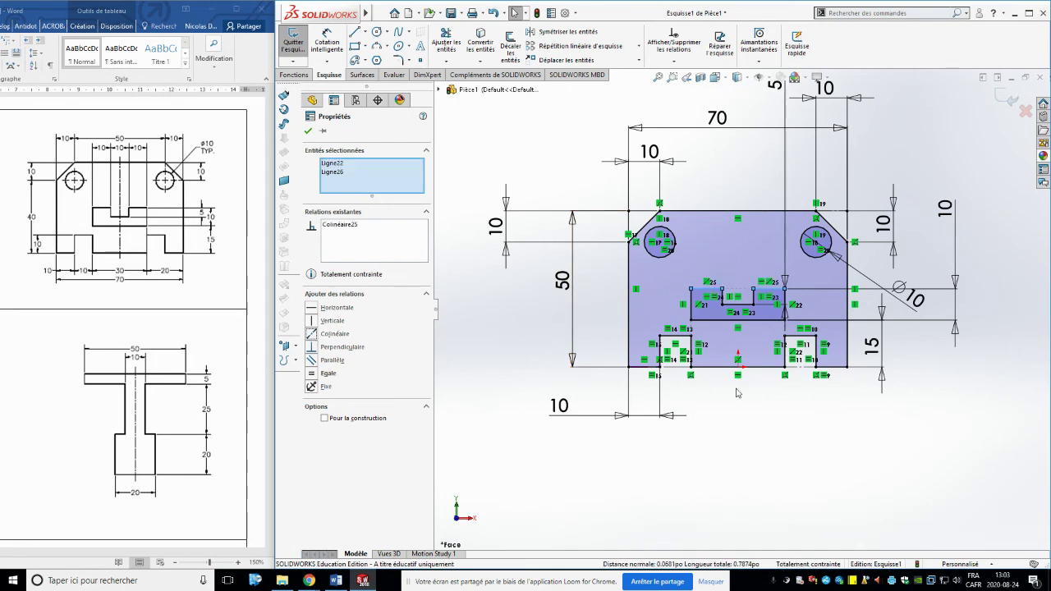
pyautogui.click(895, 443)
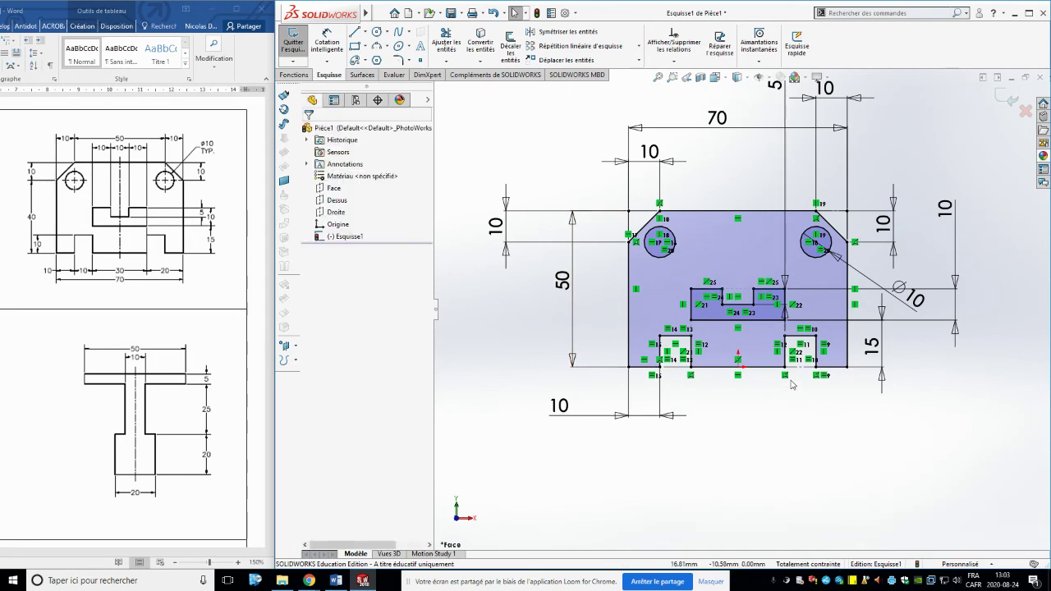
# - Exit the sketch and rename it "Exercice 01" in its feature properties
pyautogui.click(1000, 95)
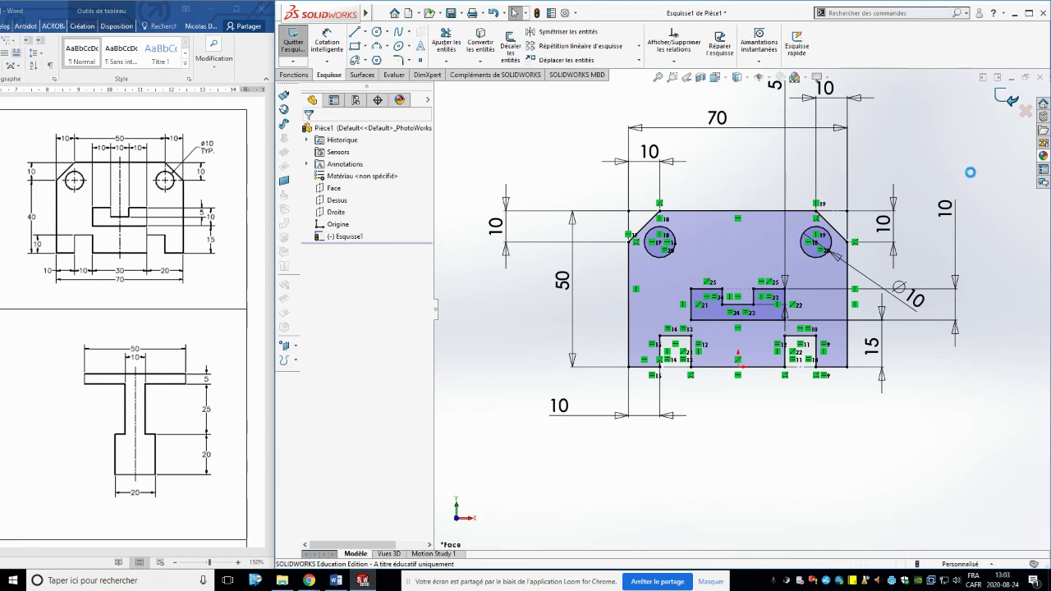
pyautogui.moveTo(902, 195); pyautogui.dragTo(910, 191, button='middle')
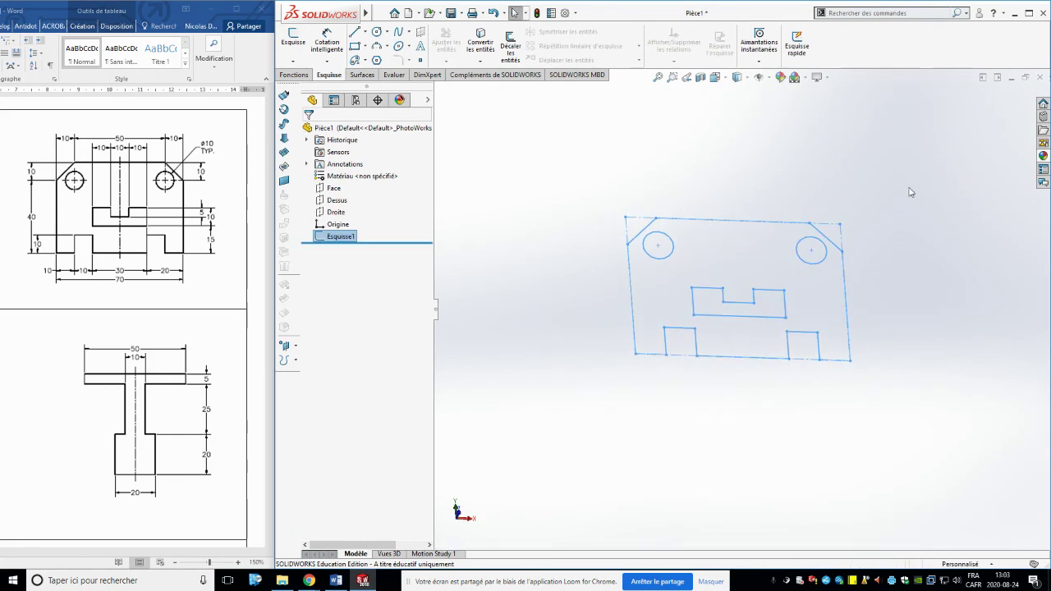
pyautogui.rightClick(331, 235)
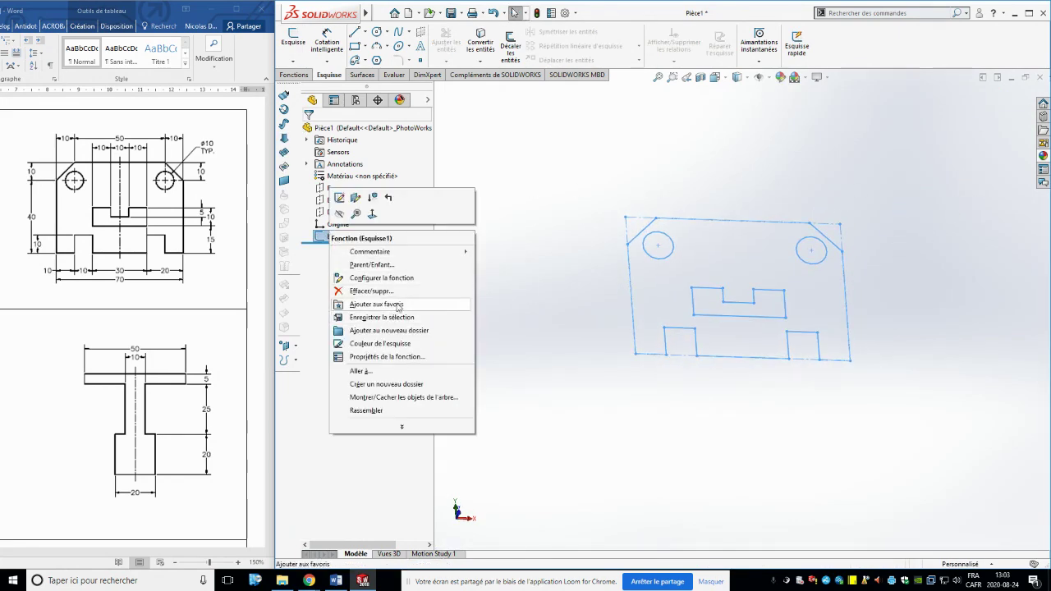
pyautogui.click(409, 358)
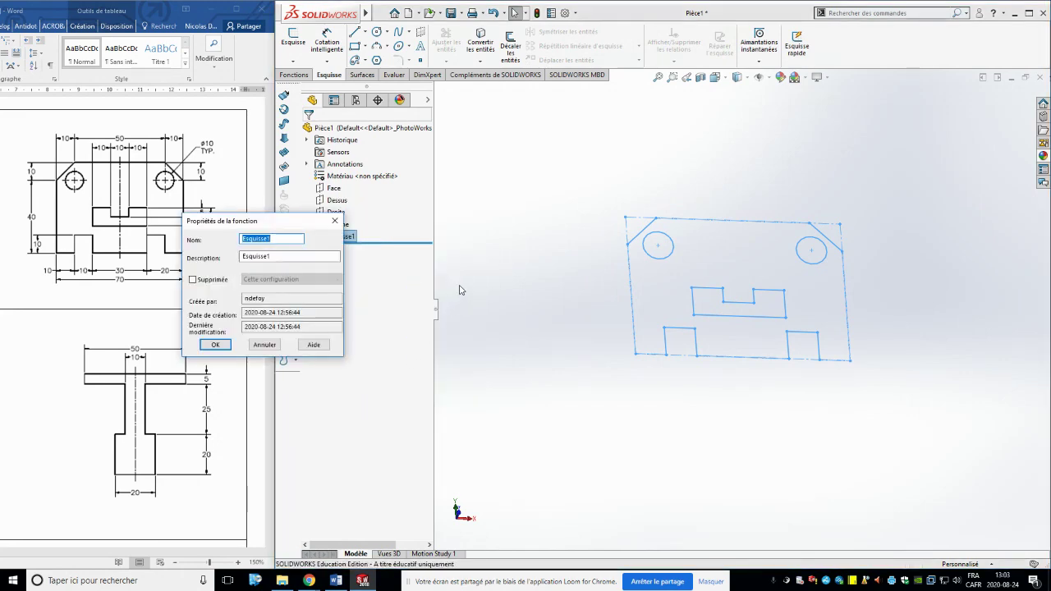
pyautogui.write('Exercice 01')
pyautogui.click(216, 344)
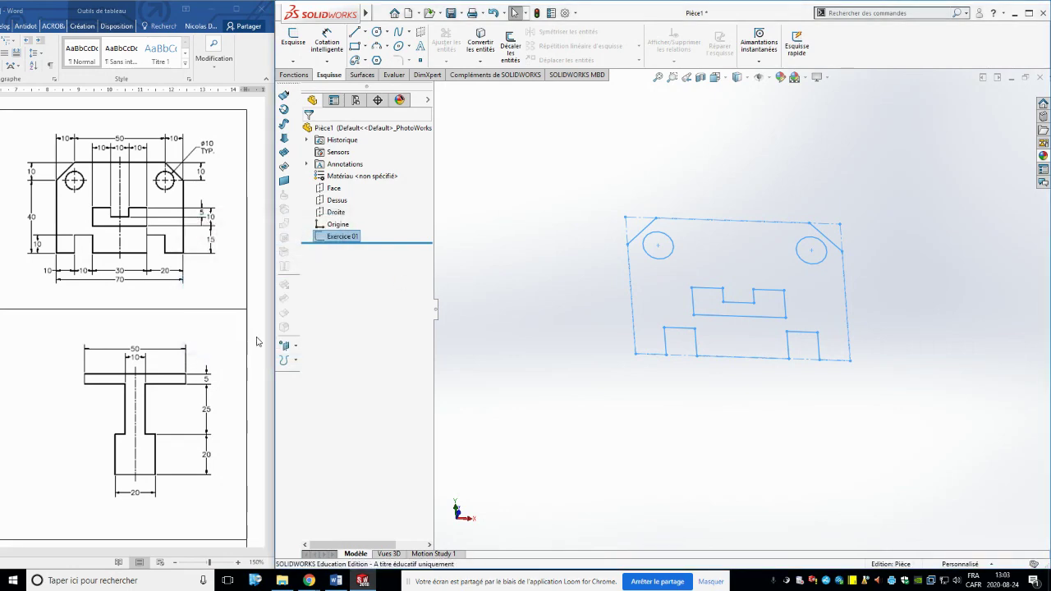
pyautogui.click(384, 13)
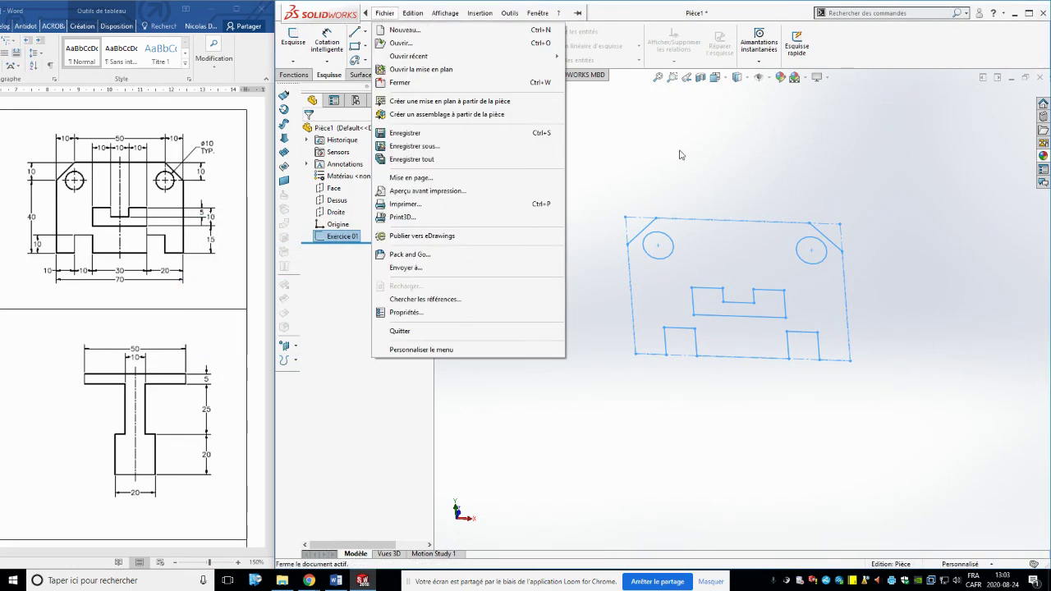
pyautogui.click(719, 158)
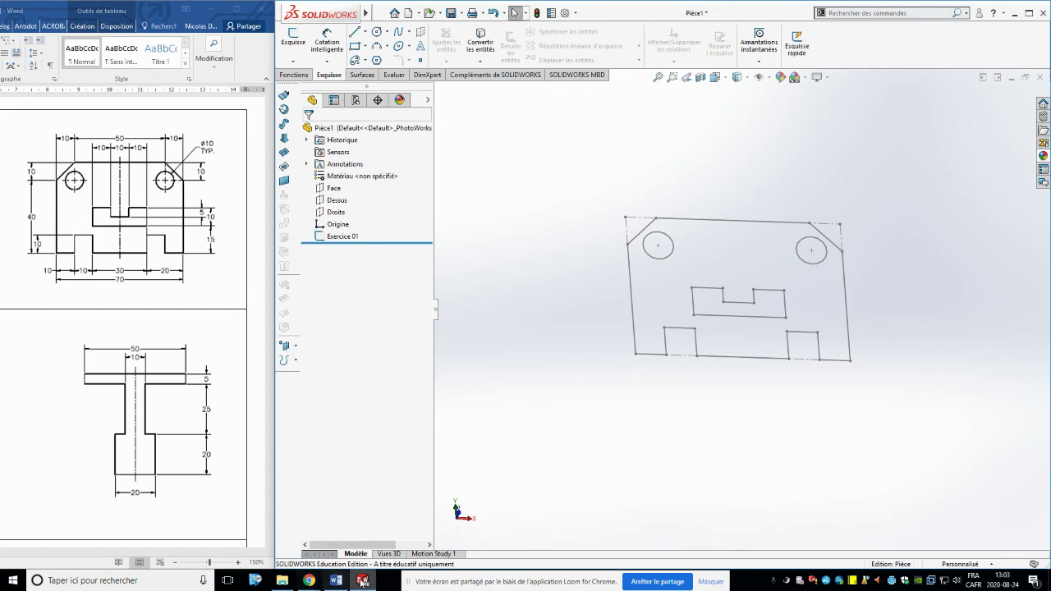
pyautogui.click(309, 581)
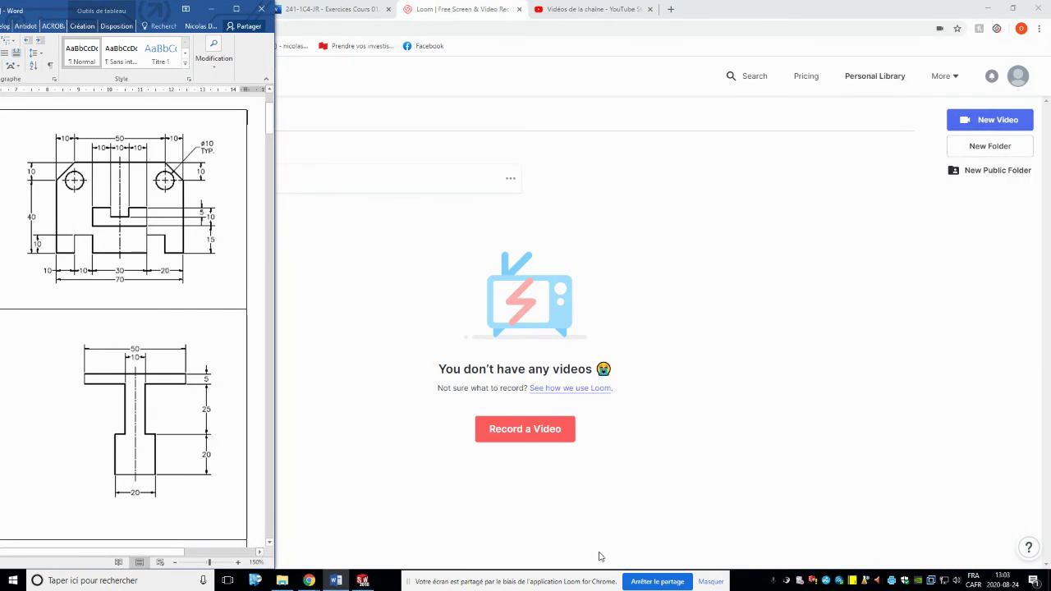